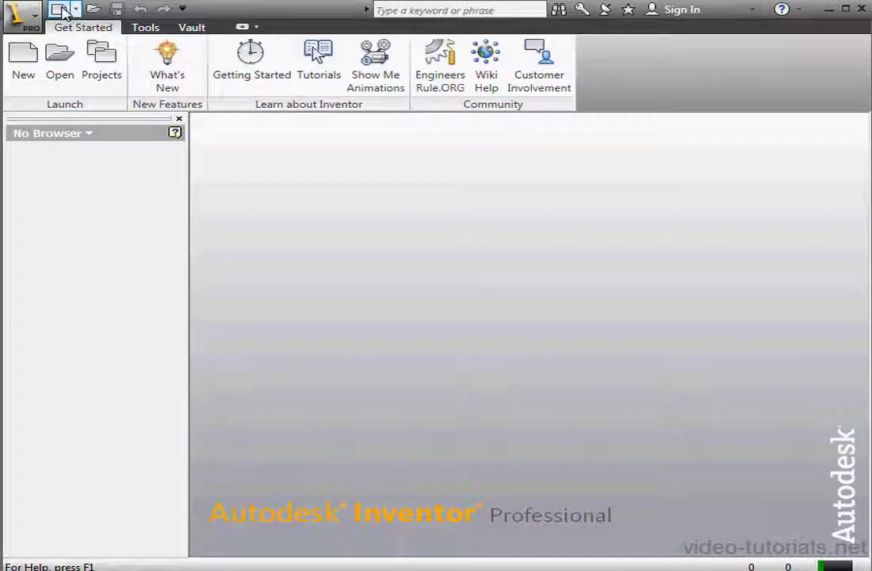
Step: Create a new part from the Standard (mm).ipt template
click(61, 10)
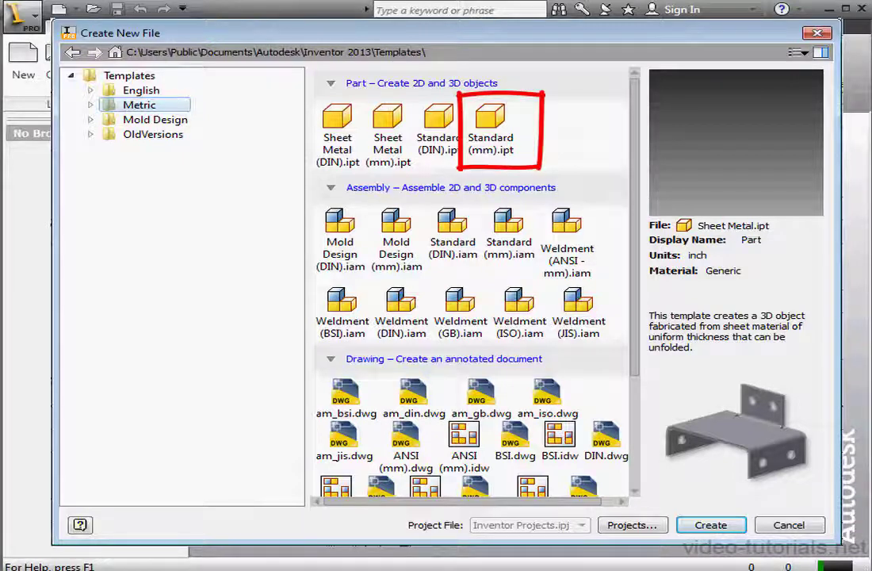
double_click(490, 127)
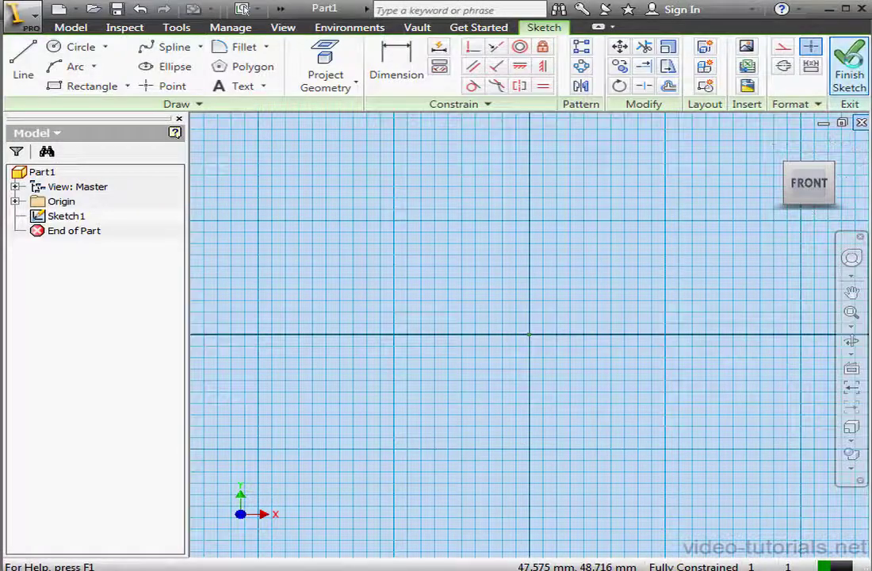
Step: Exit the empty starting sketch and delete Sketch1 from the model tree
click(849, 65)
click(68, 216)
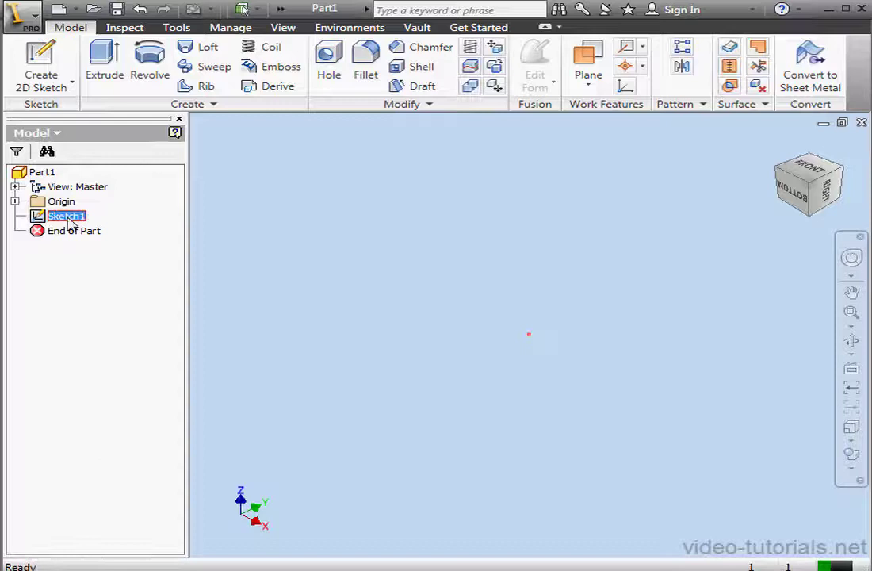
right_click(68, 220)
click(136, 260)
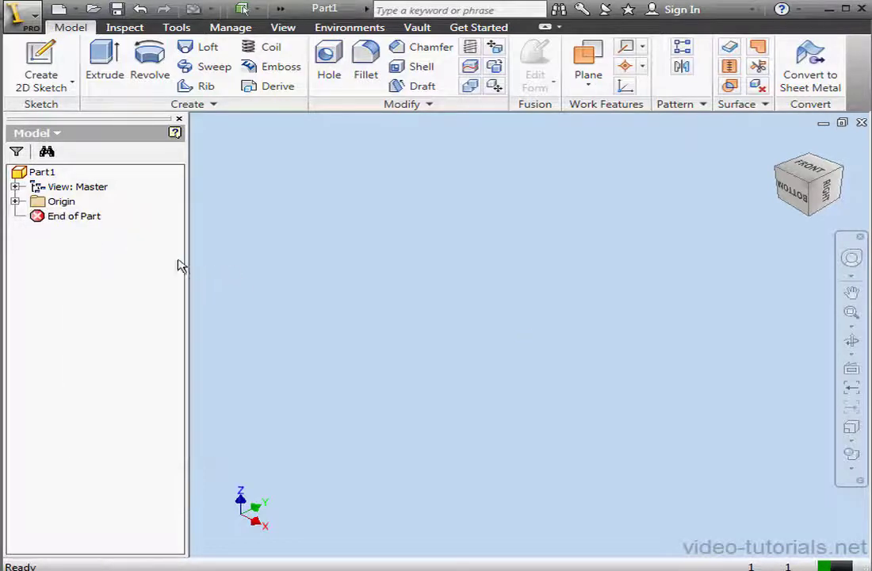
Step: Start a new sketch on the YZ Plane under Origin
click(15, 201)
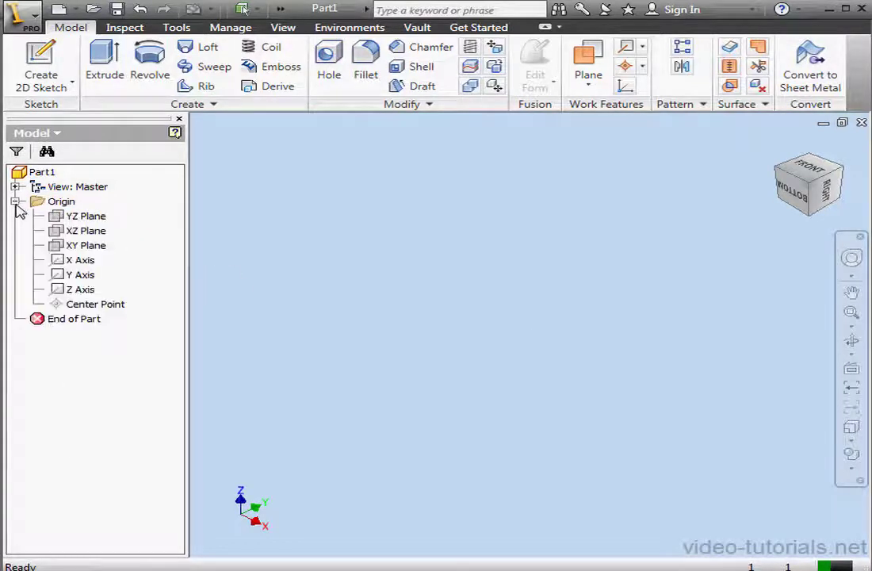
right_click(55, 216)
click(119, 257)
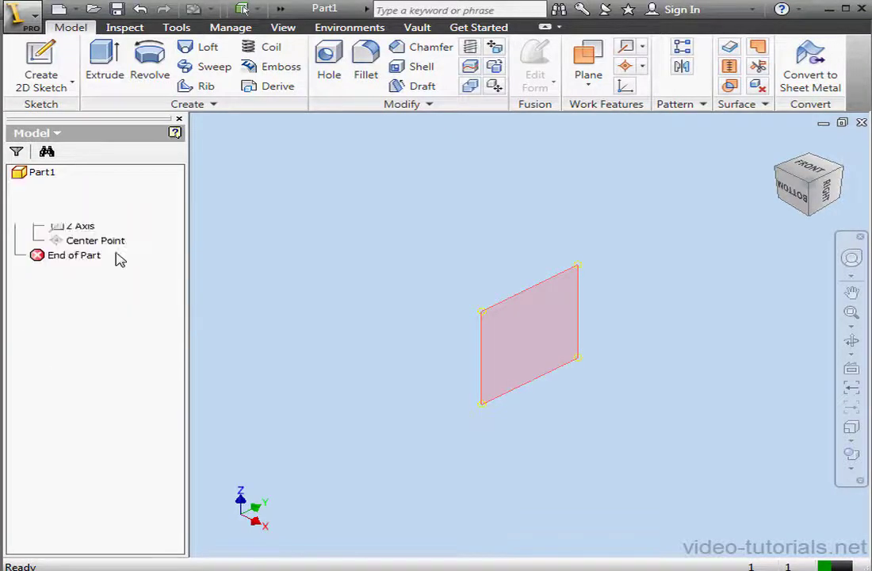
Step: Draw a large rectangle from the origin and a narrower overlapping rectangle extending right
mouse_move(493, 316)
middle_down()
mouse_move(516, 360)
mouse_move(321, 427)
mouse_move(356, 449)
middle_up()
mouse_move(422, 442)
middle_down()
mouse_move(343, 438)
mouse_move(349, 444)
middle_up()
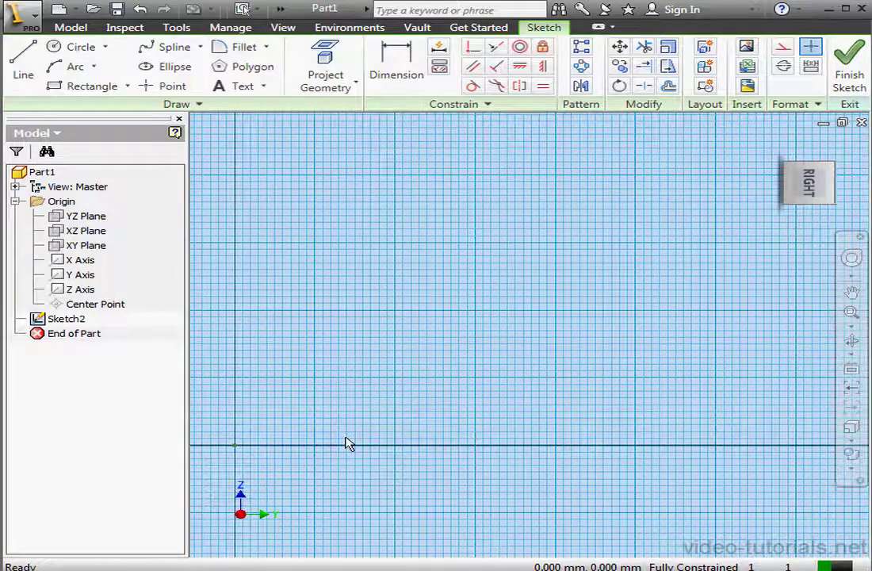
click(62, 88)
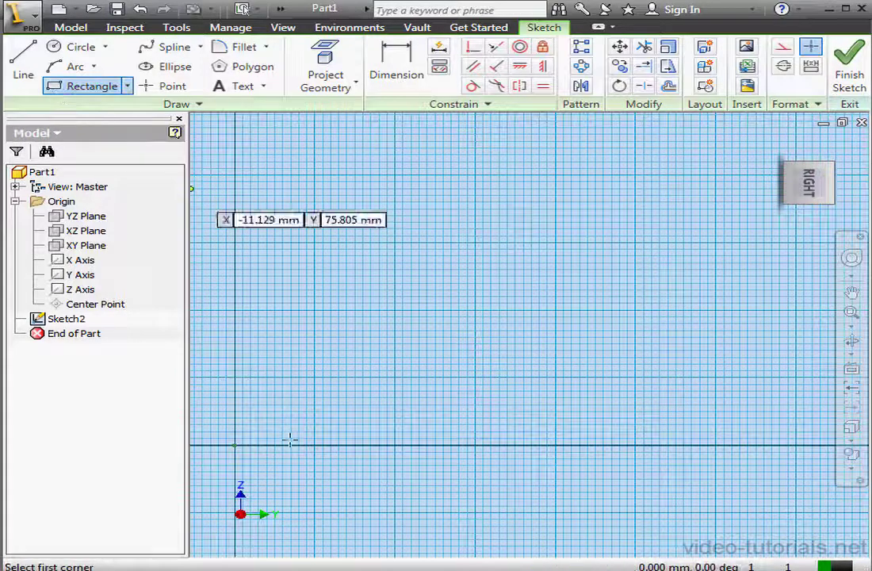
click(235, 445)
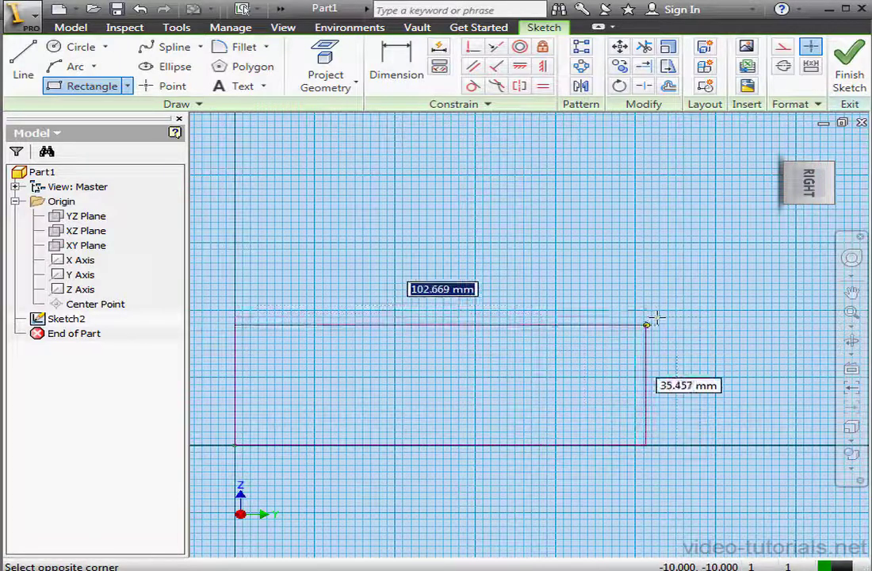
click(503, 319)
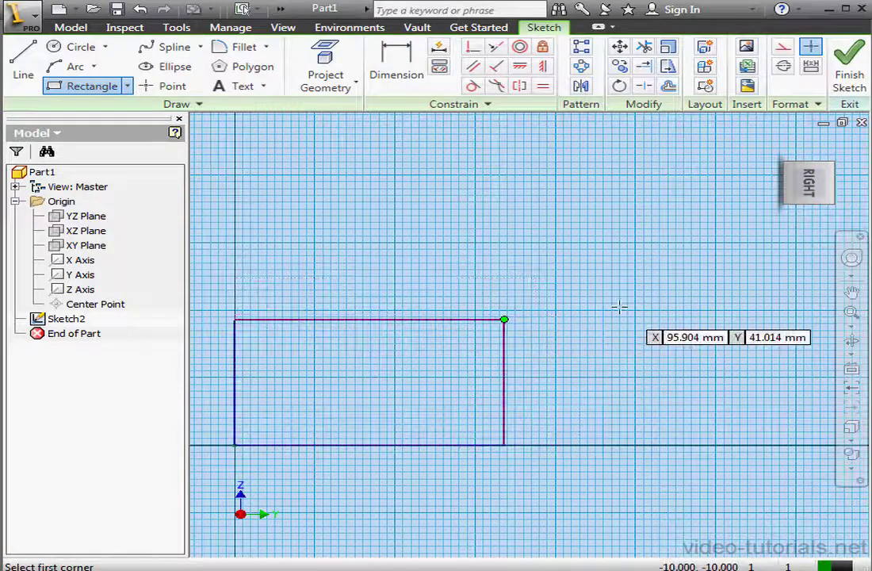
click(446, 354)
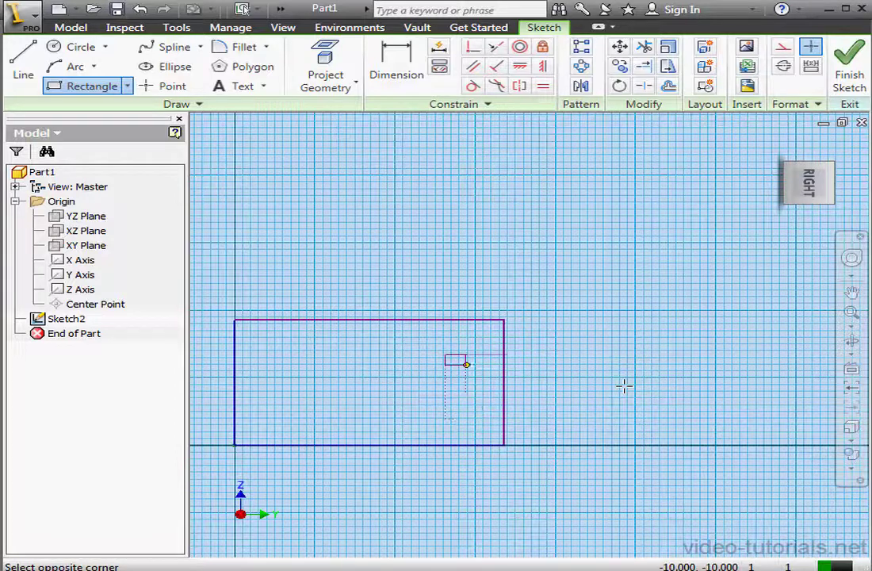
click(809, 413)
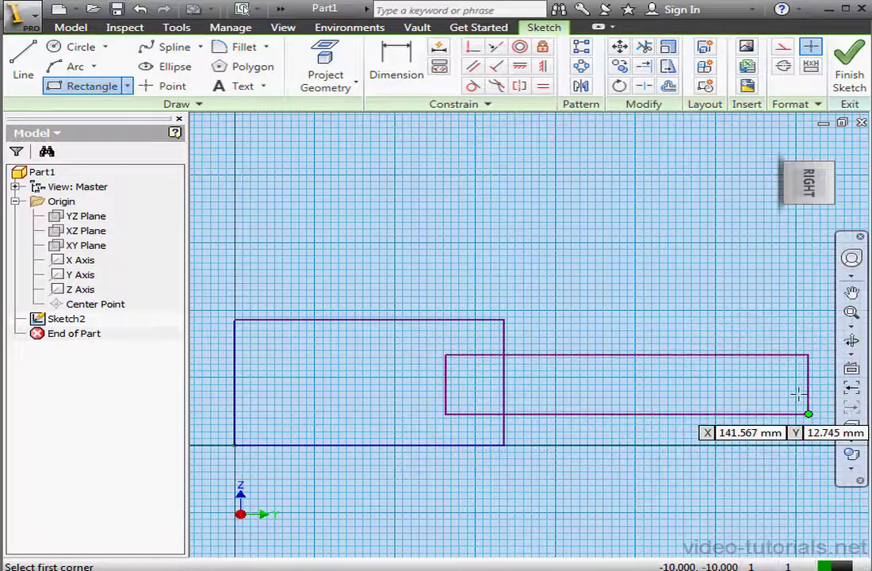
Step: Add a tangent circle touching the narrow rectangle's top, right and bottom edges
click(105, 47)
click(105, 47)
click(106, 47)
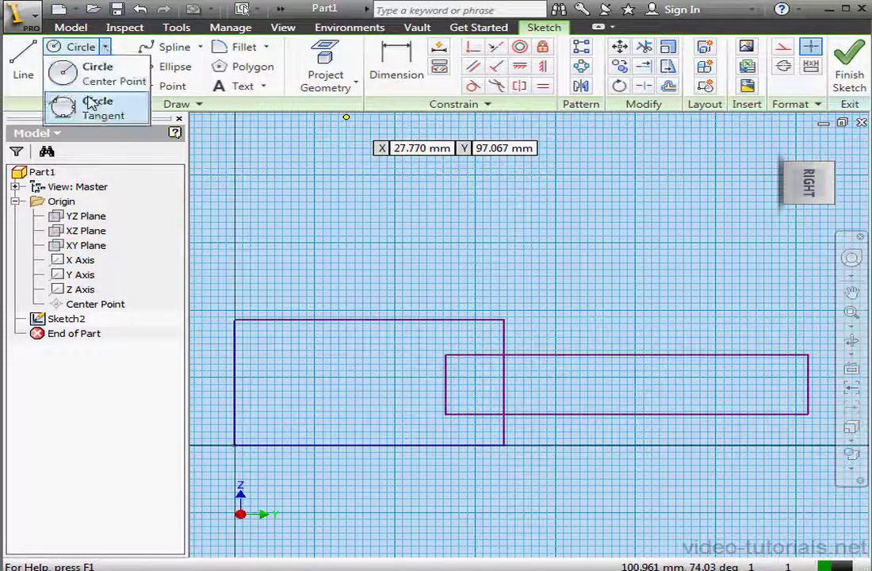
click(109, 108)
click(757, 356)
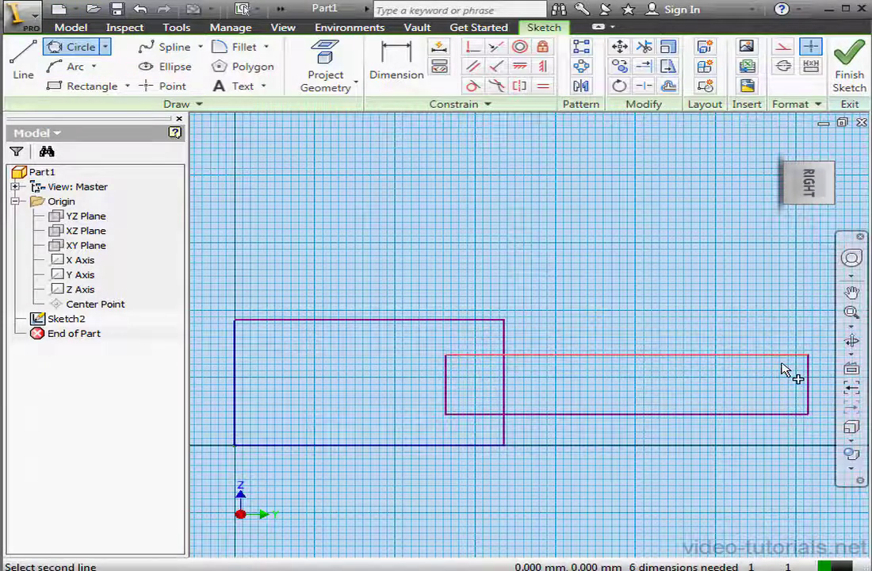
click(808, 397)
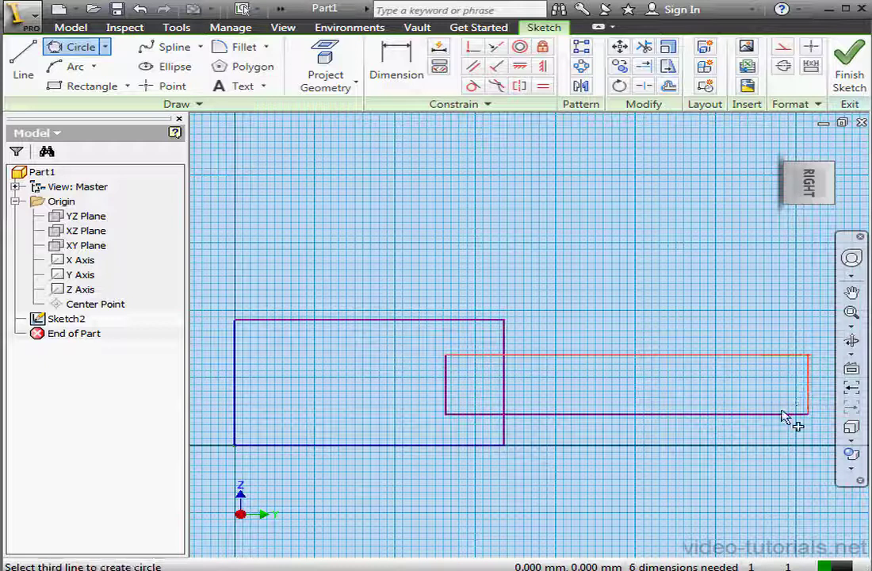
click(785, 414)
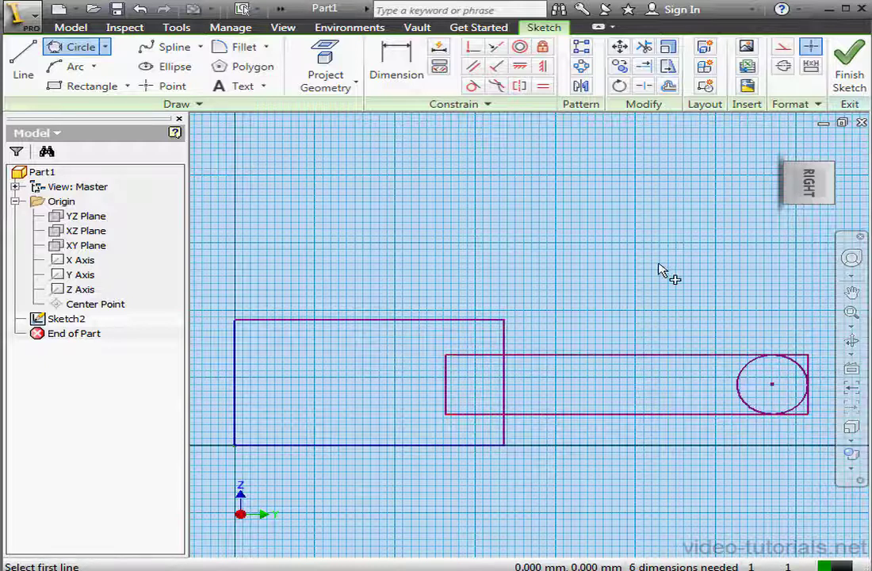
Step: Trim the arm's stubs inside the block, the block's right edge, the circle's left half and leftover ends
click(644, 46)
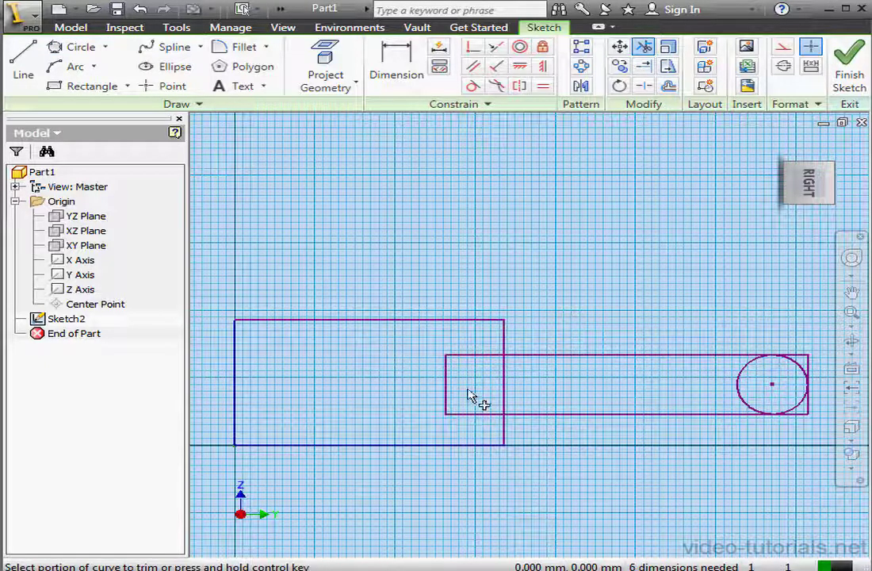
click(475, 355)
click(504, 375)
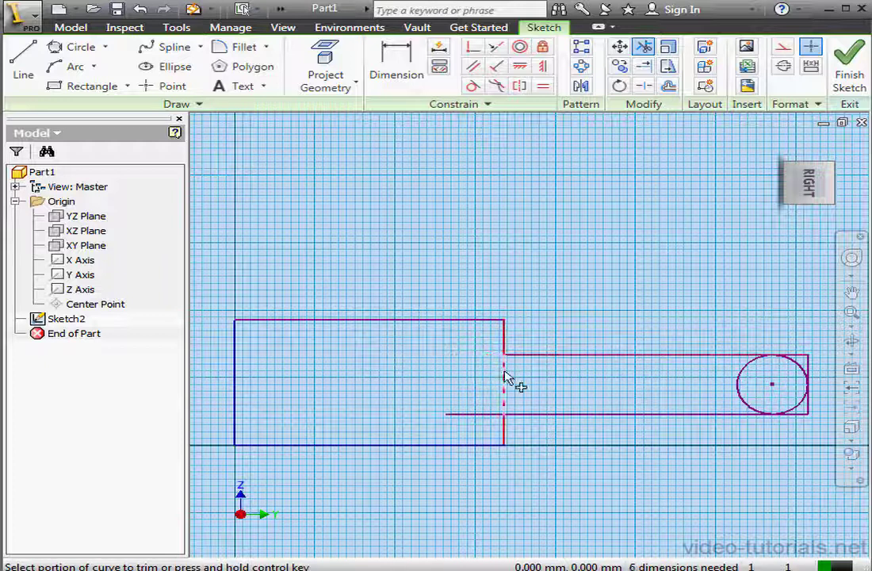
click(488, 416)
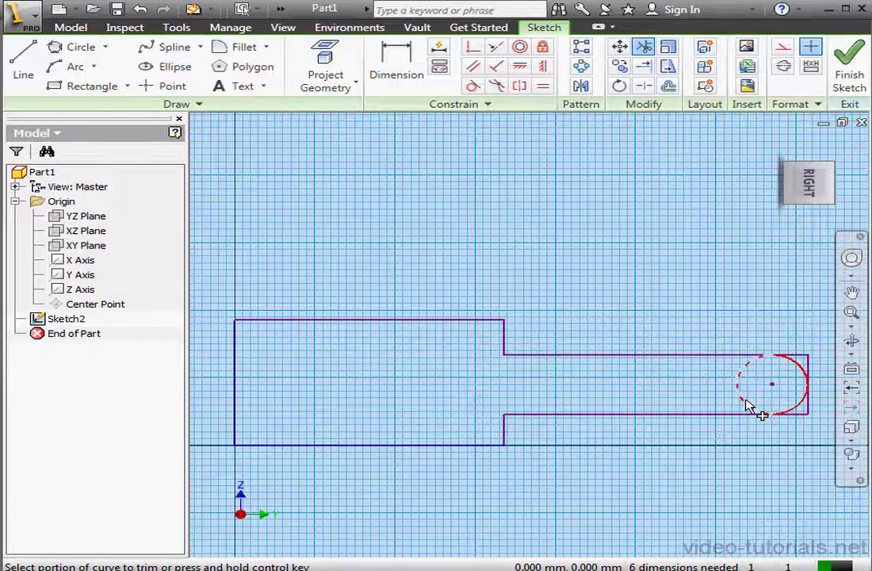
click(759, 411)
click(799, 414)
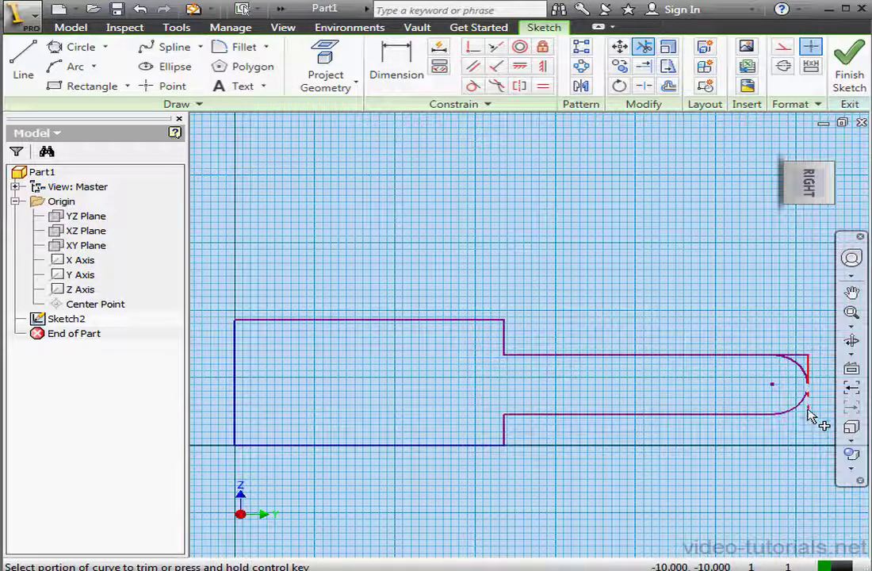
click(809, 367)
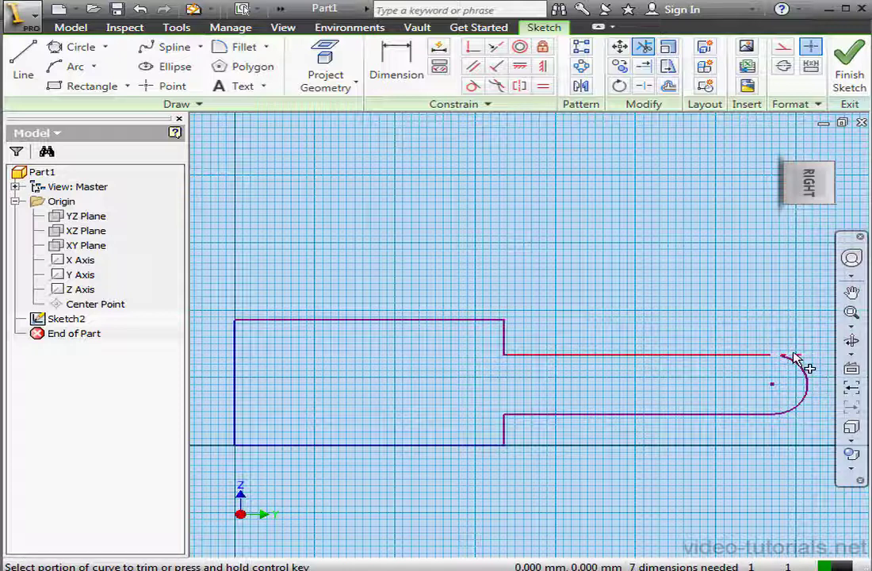
click(796, 359)
Step: Dimension the block's bottom edge to 75 mm and its left height to 45 mm
click(397, 72)
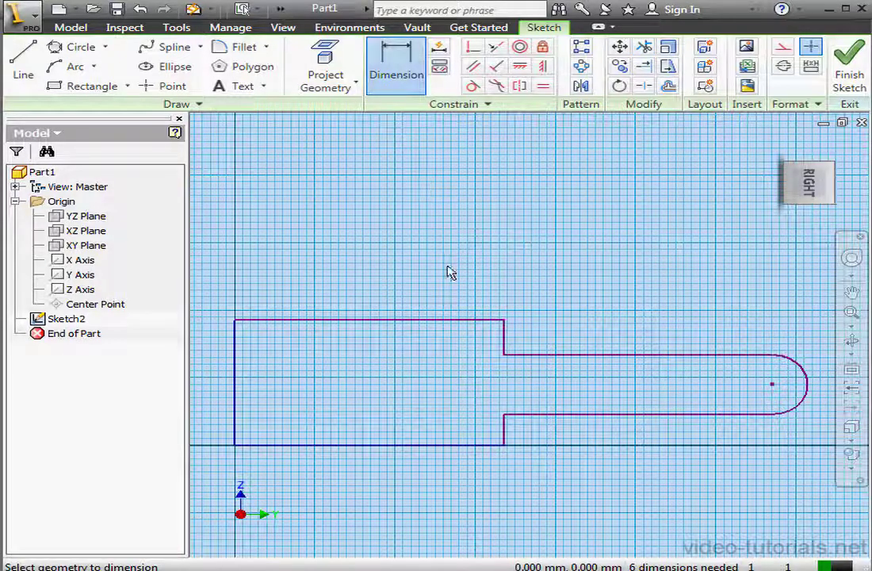
click(445, 449)
click(453, 471)
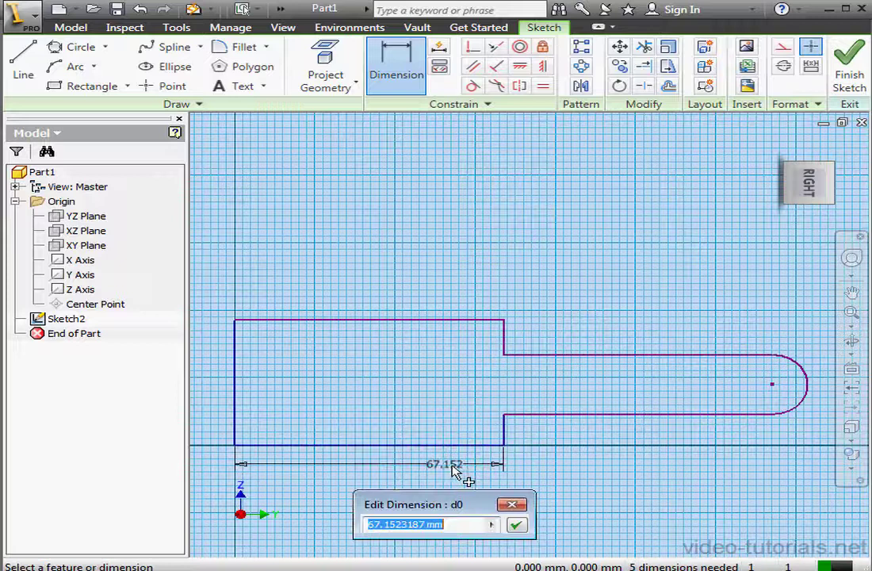
text(75)
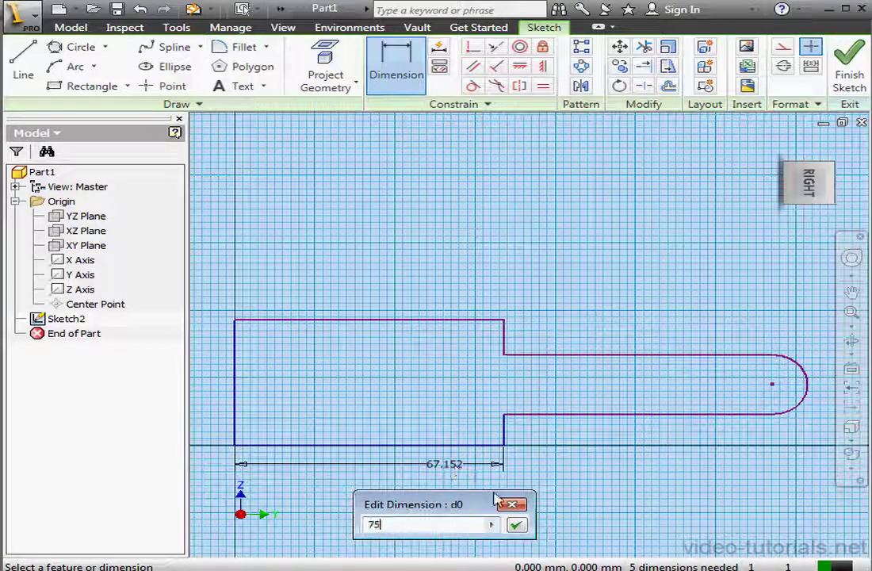
click(517, 525)
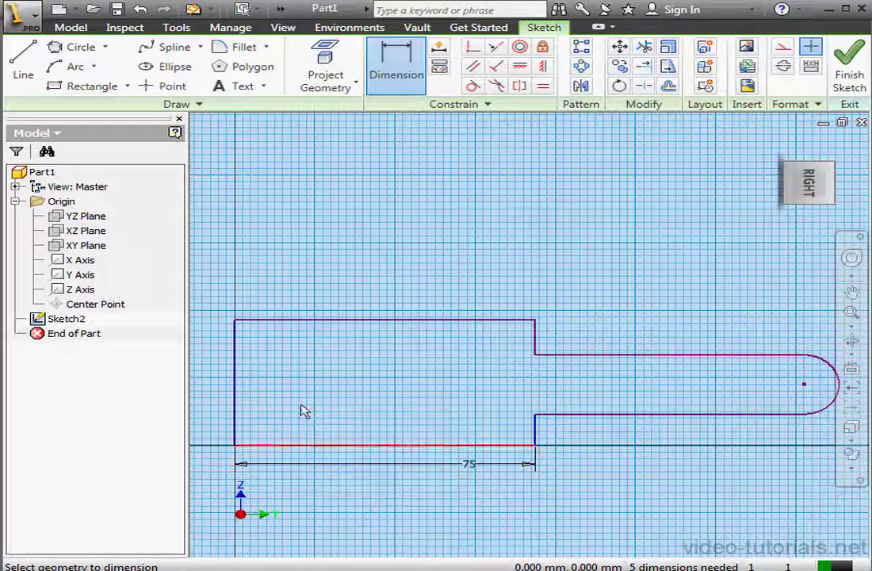
click(231, 403)
click(225, 402)
text(4)
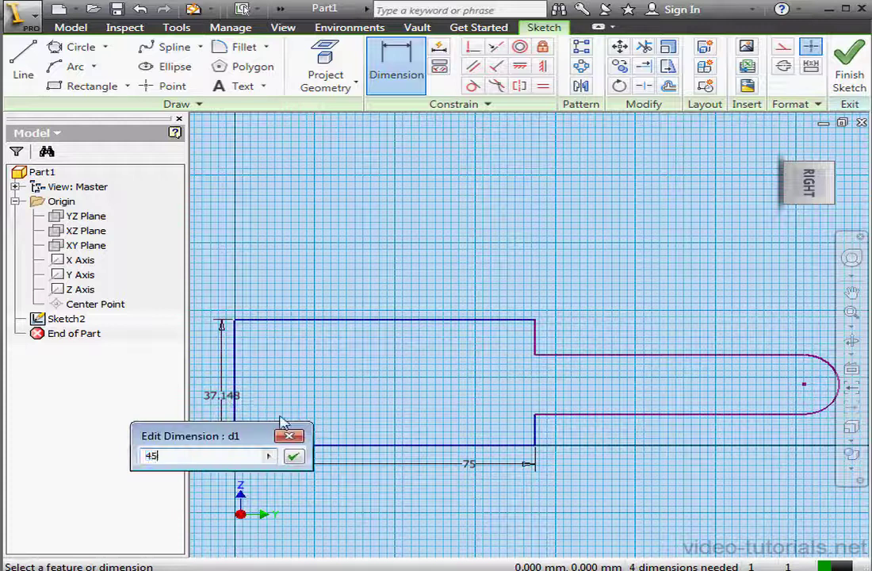
text(5)
click(293, 456)
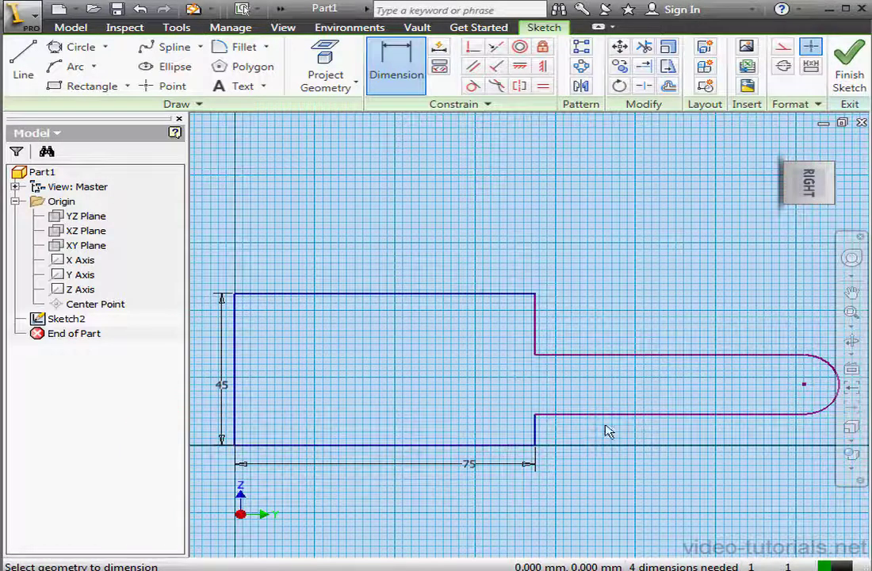
Step: Set the slot length to the arc centre at 62.5 and the arc radius to 12.5
click(537, 355)
click(805, 386)
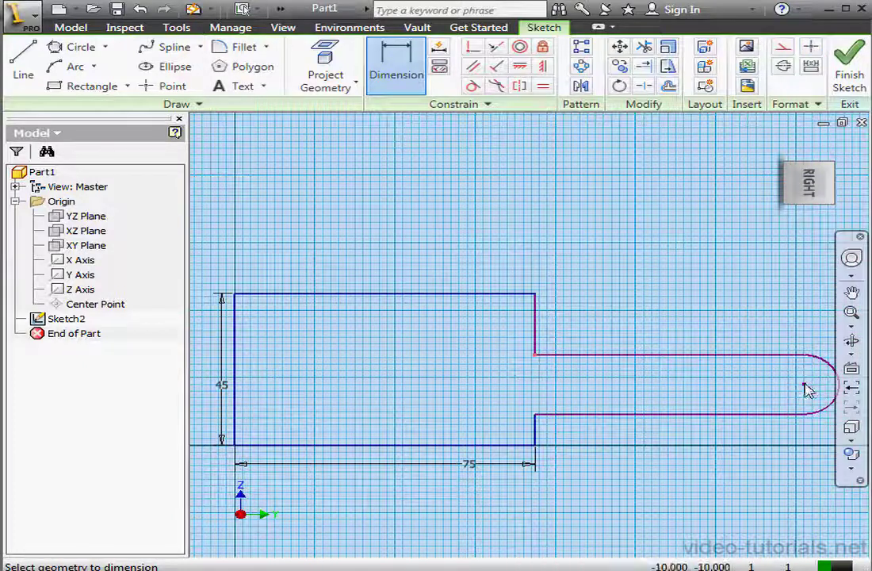
click(728, 315)
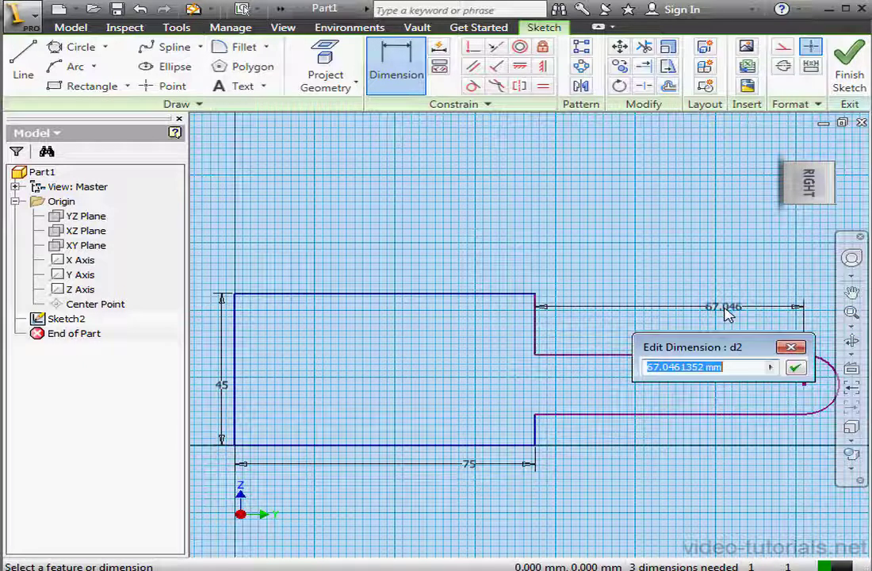
text(62.5)
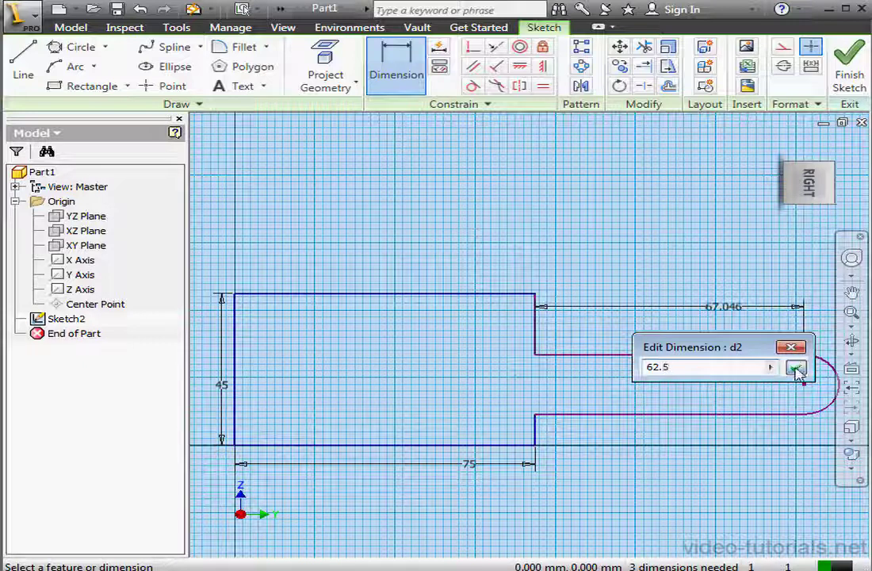
click(796, 369)
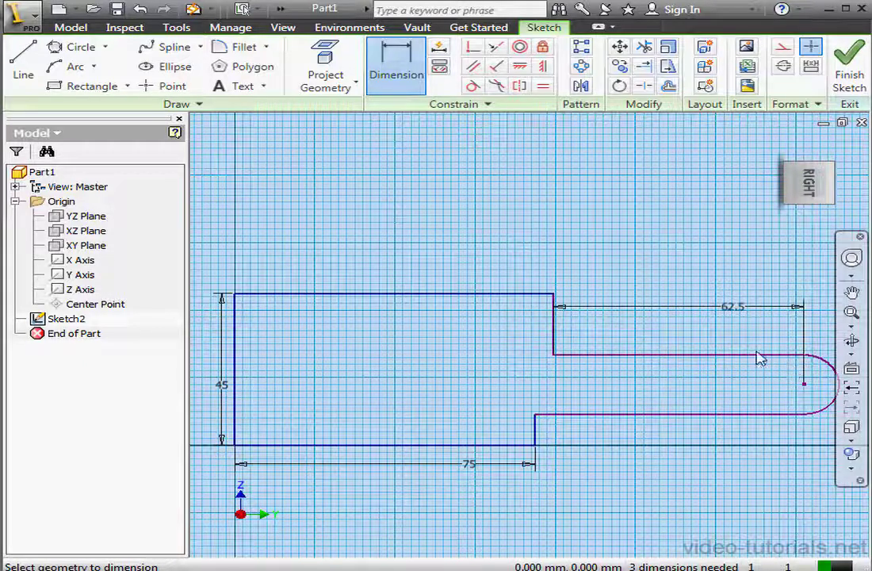
click(821, 340)
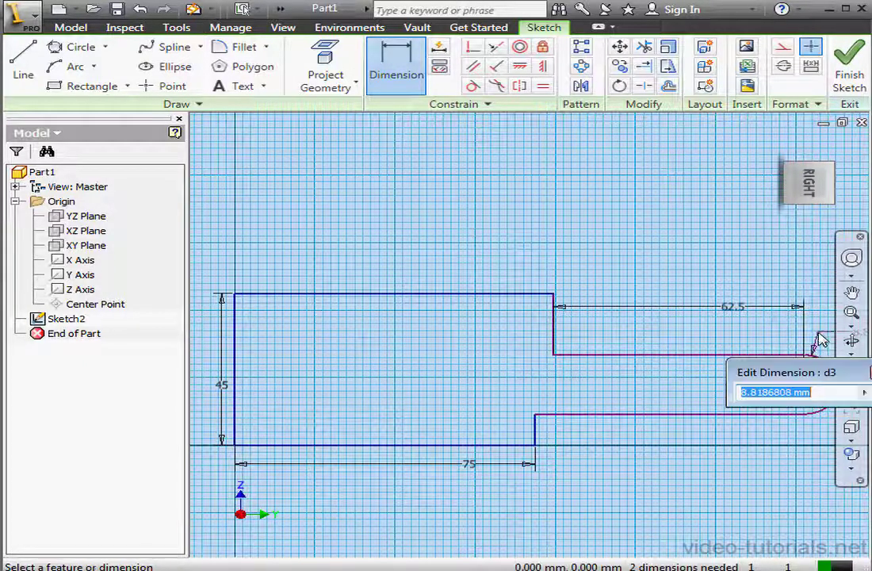
text(1)
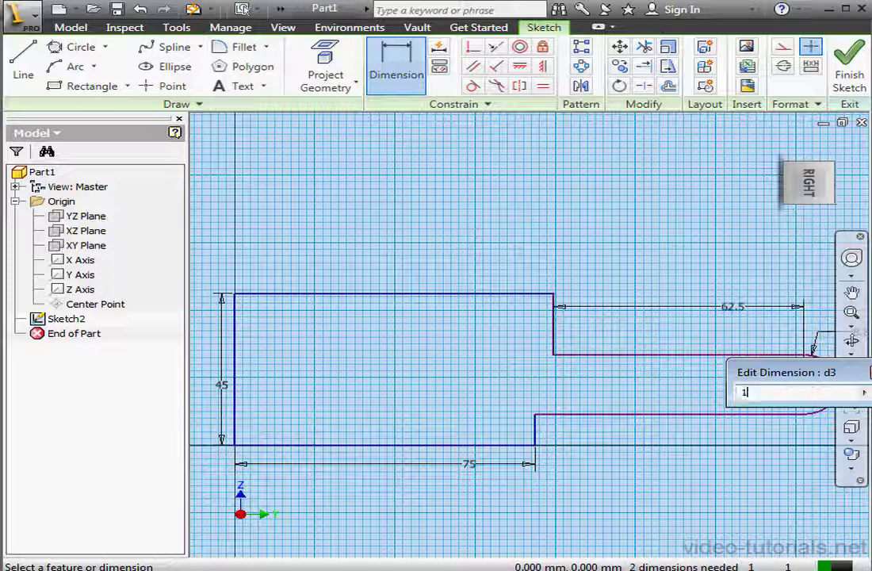
text(2.5)
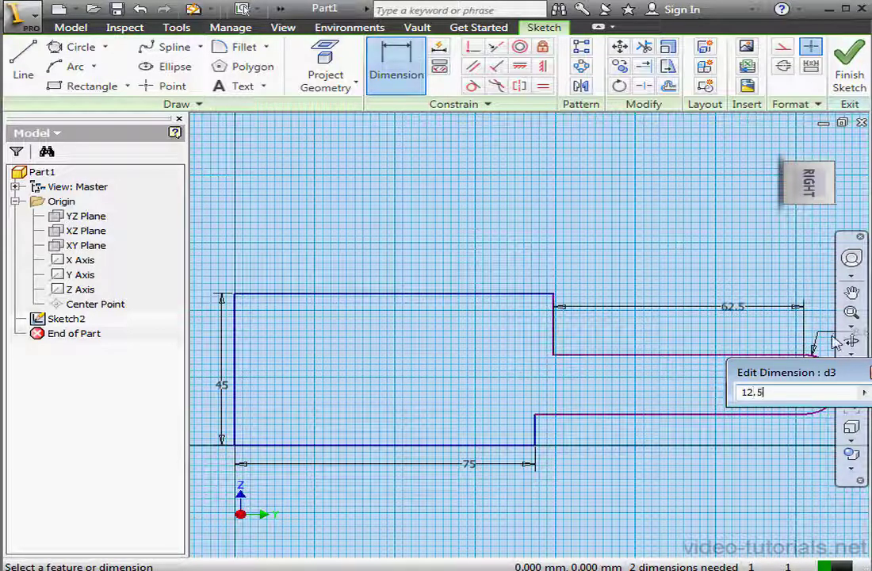
key(Return)
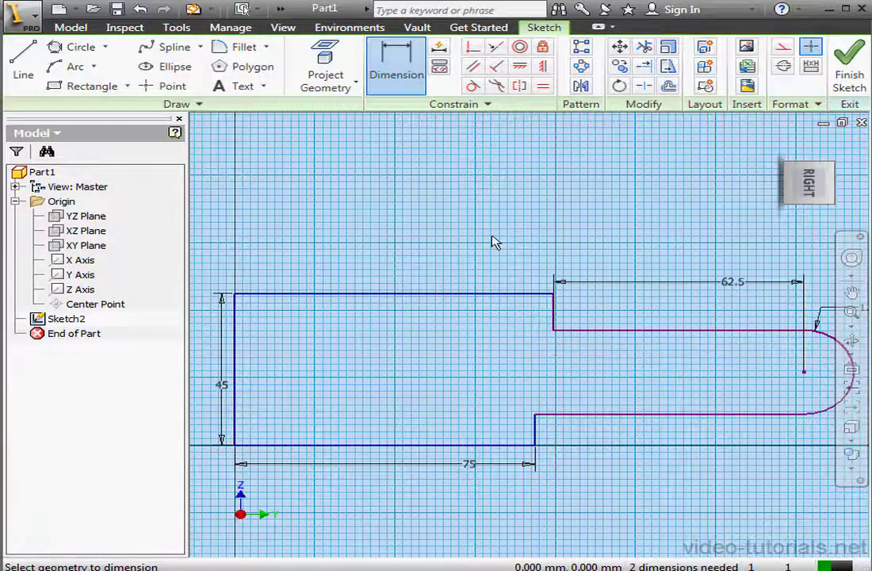
Step: Make the top and bottom edges equal and dimension the step line to 15
click(543, 85)
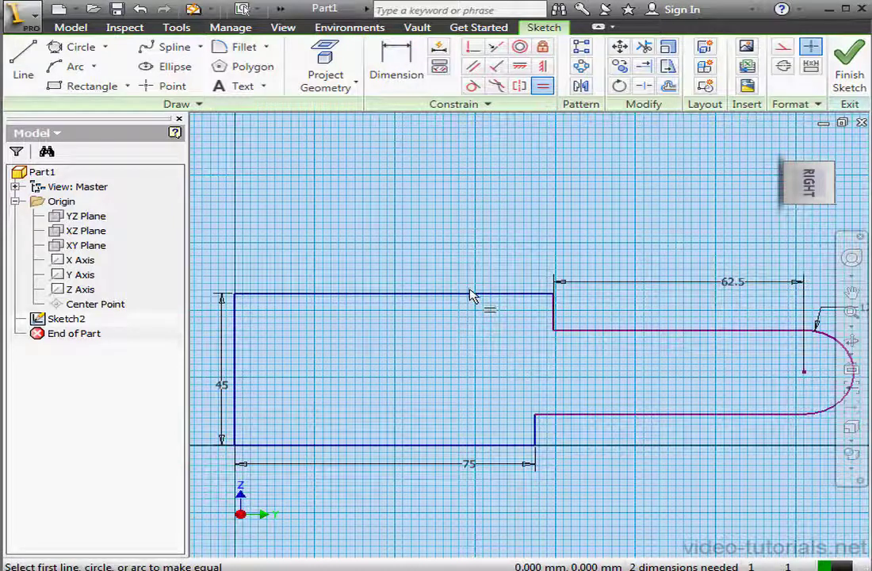
click(472, 295)
click(476, 446)
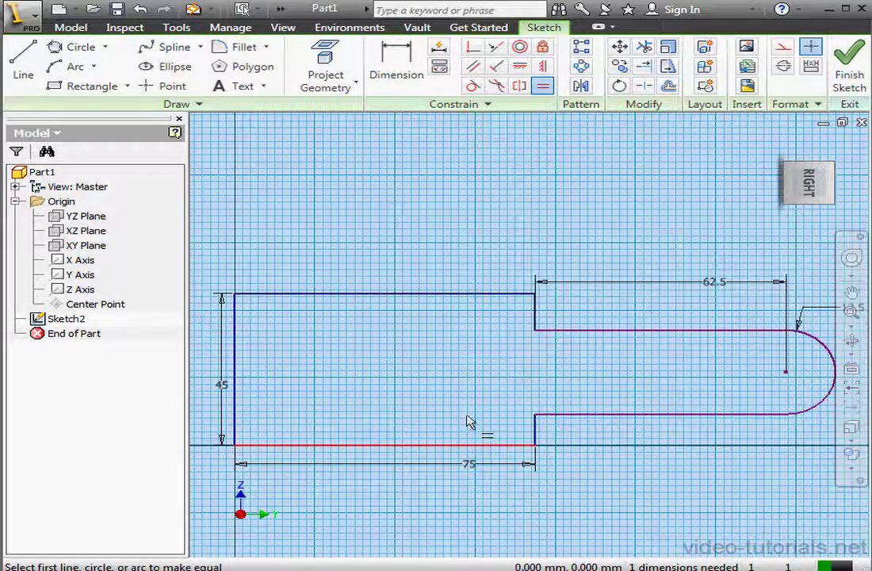
click(416, 73)
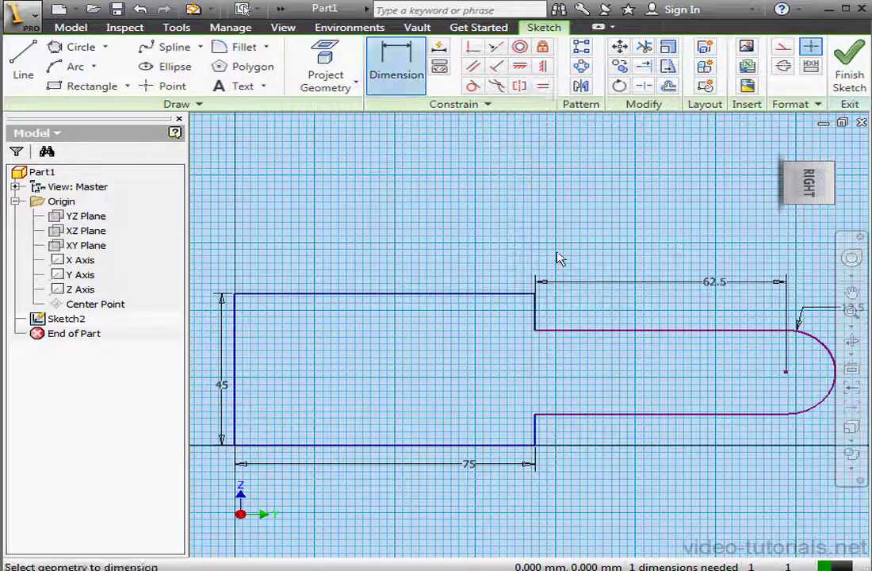
click(537, 435)
click(553, 434)
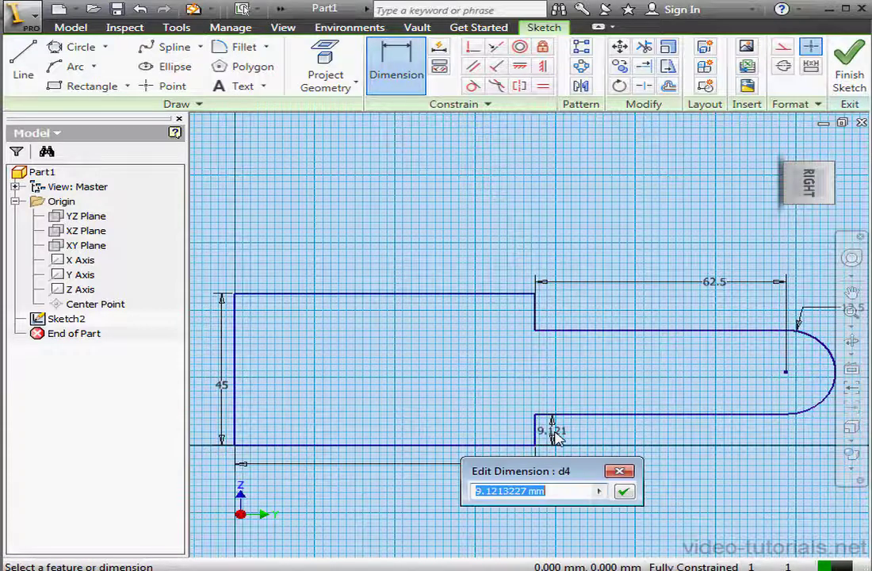
text(15)
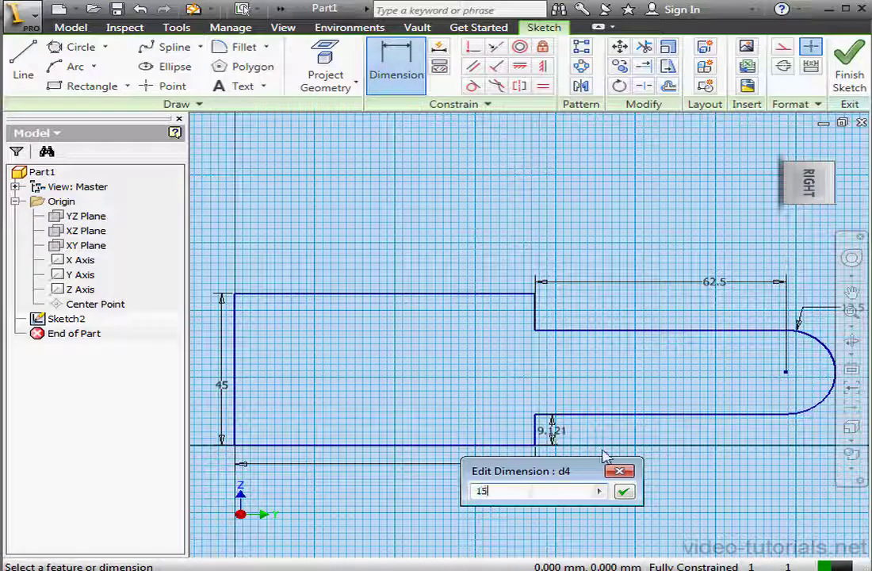
click(623, 491)
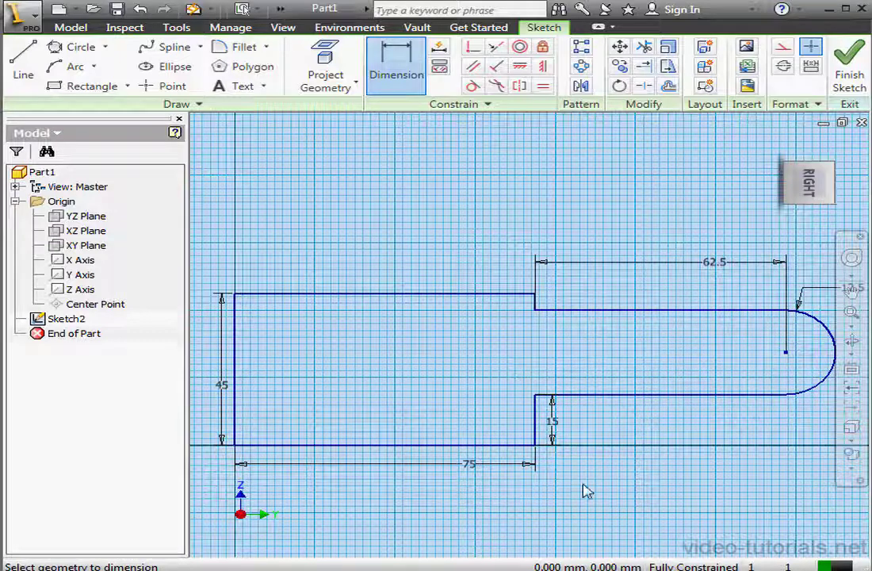
Step: Finish the sketch and pan to bring the whole profile into view
click(850, 70)
middle_drag(642, 228, 492, 352)
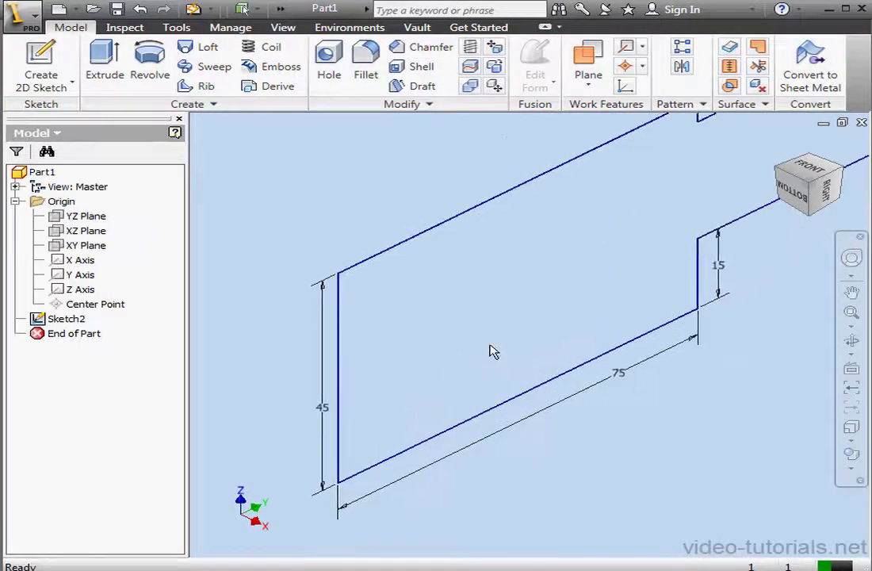
scroll(559, 332, down, 2)
scroll(559, 332, up, 4)
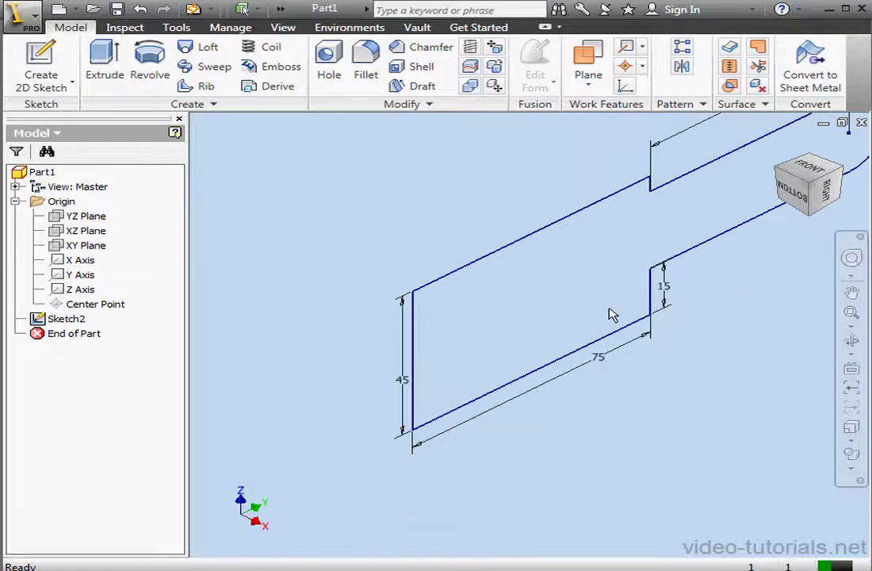
middle_drag(611, 315, 468, 368)
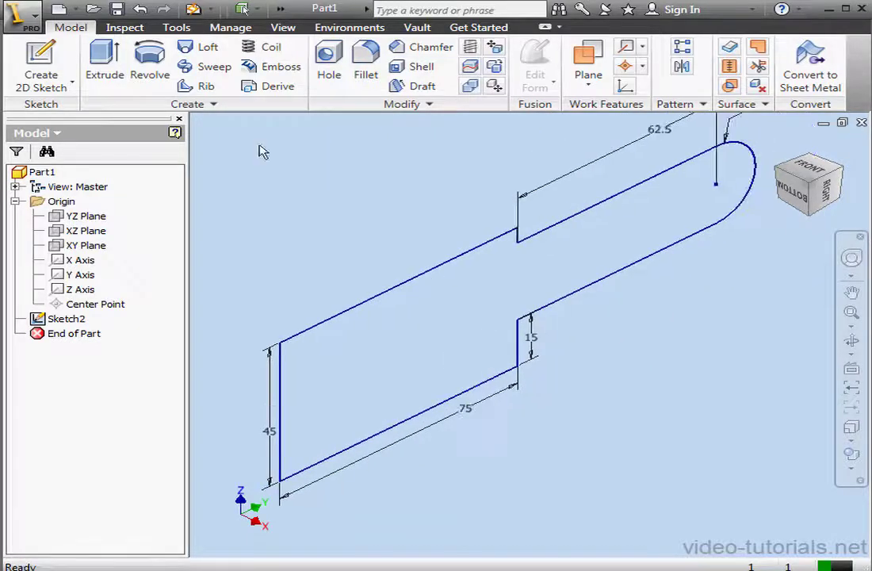
Step: Extrude the profile 60 mm in the flipped direction and orbit around the solid
click(110, 60)
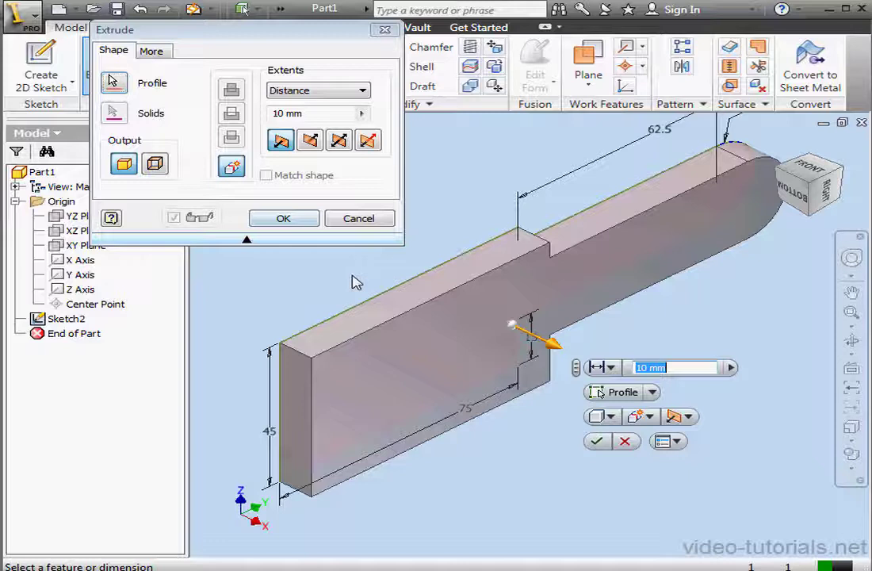
click(310, 141)
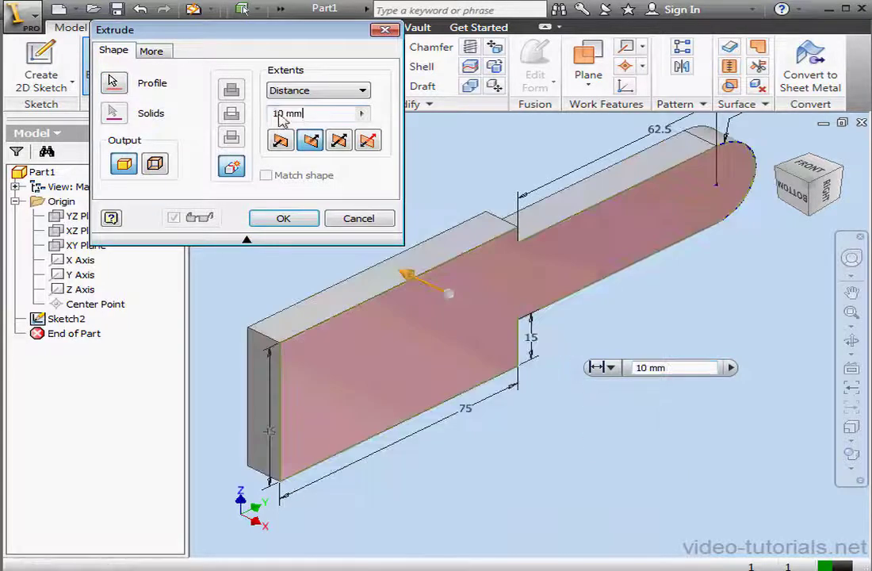
double_click(282, 115)
text(60)
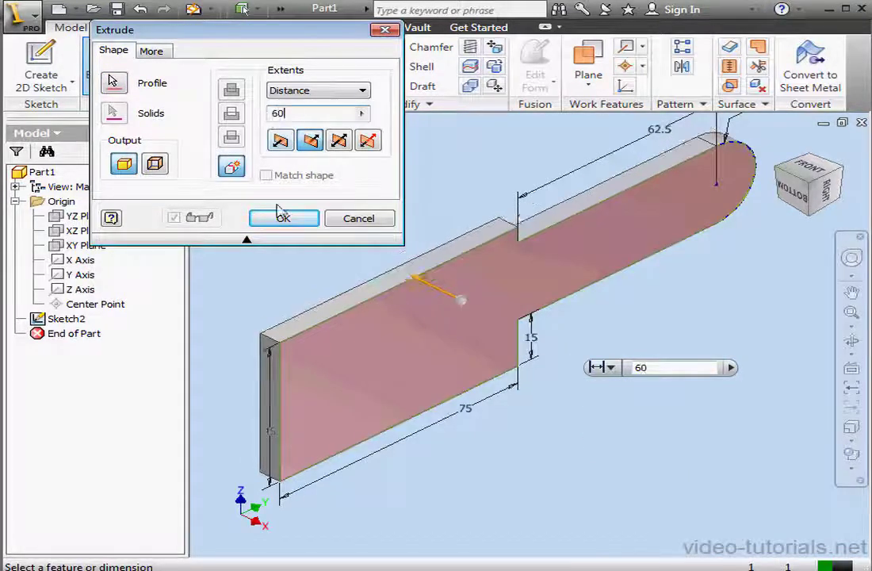
click(284, 218)
scroll(296, 214, up, 3)
middle_drag(296, 215, 444, 319)
shift+middle_drag(533, 411, 633, 384)
scroll(440, 418, down, 3)
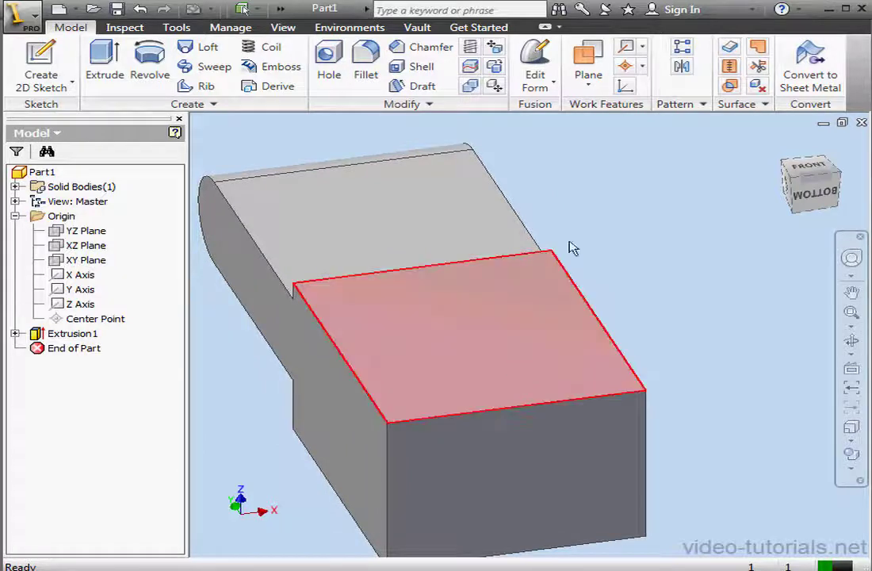
Step: Draft the left side face 5° using the front face as the fixed plane
click(417, 86)
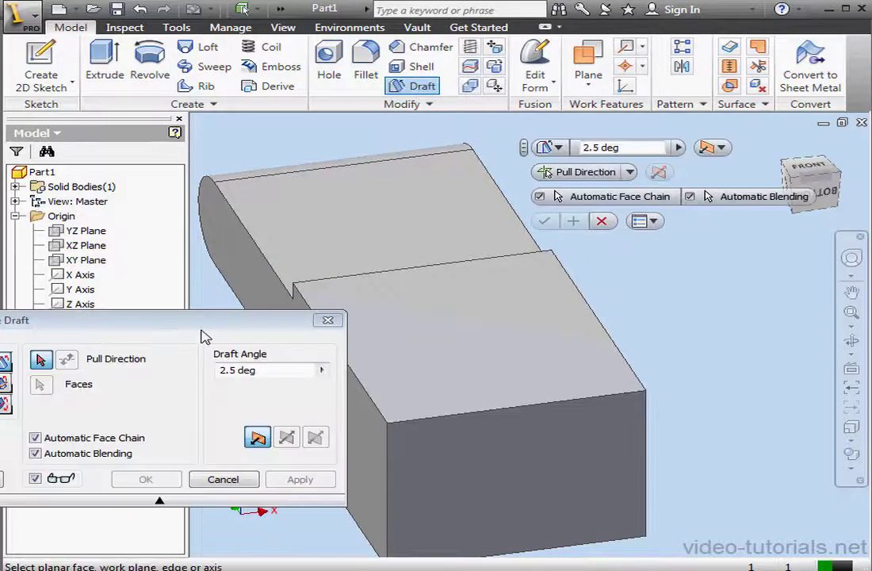
drag(204, 337, 287, 70)
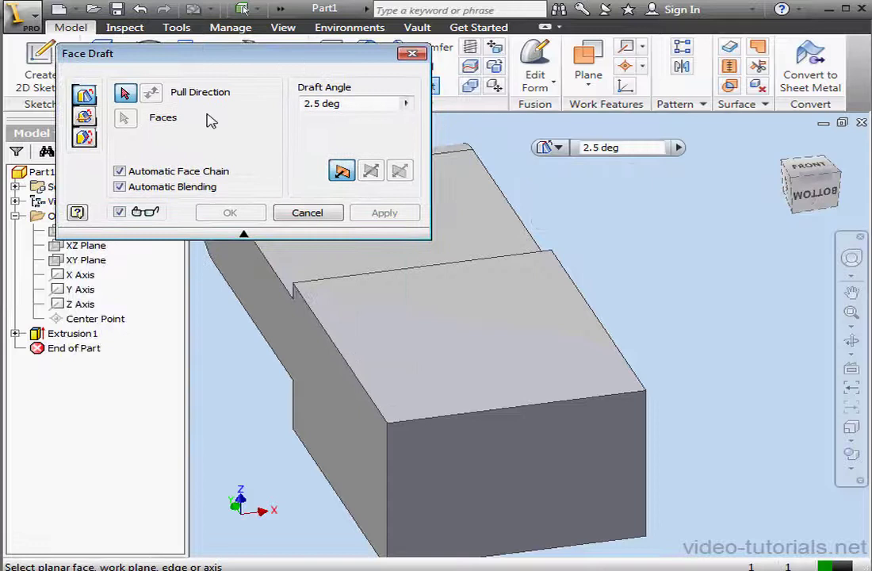
click(87, 117)
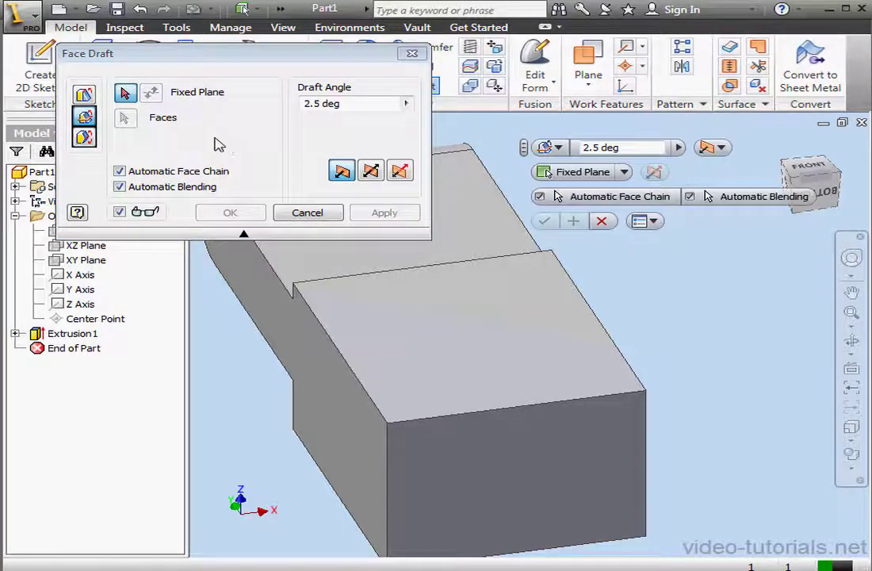
click(460, 472)
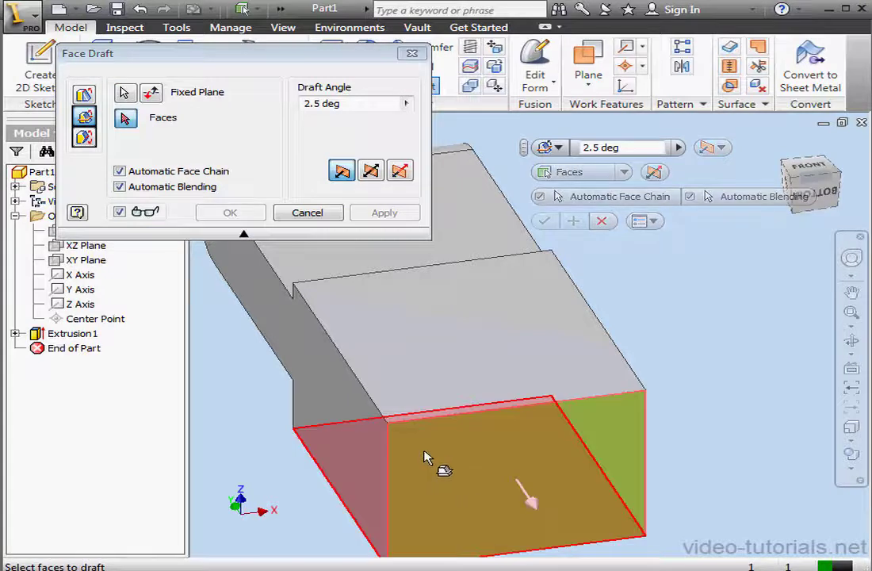
click(356, 442)
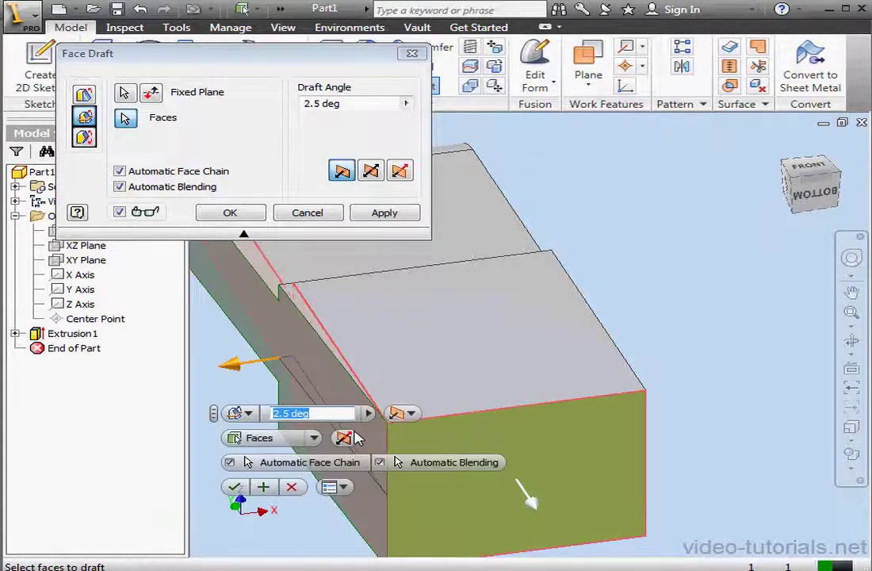
click(322, 104)
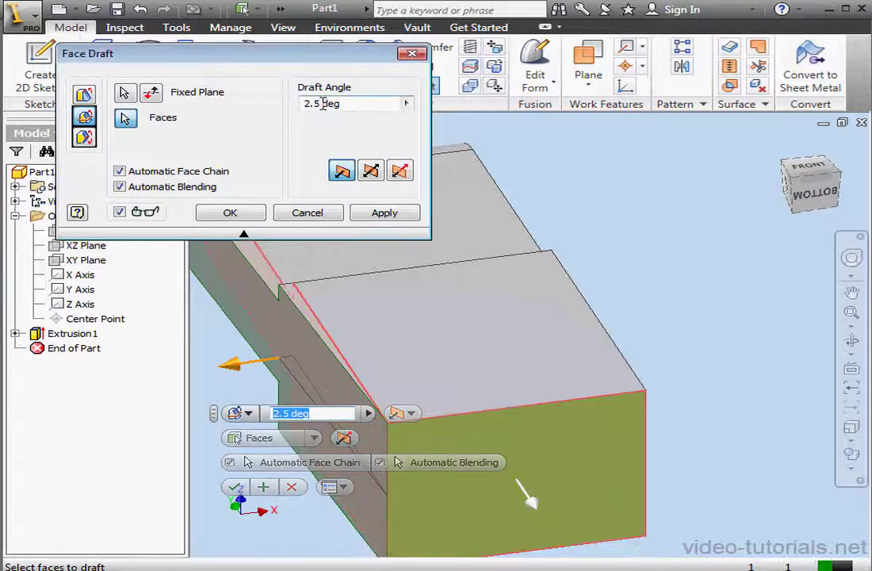
double_click(323, 104)
text(5)
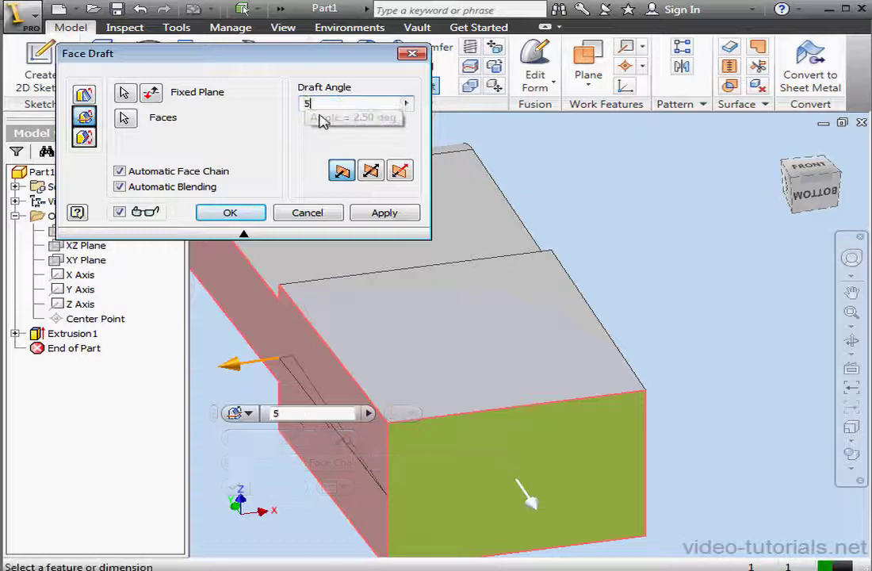
click(261, 214)
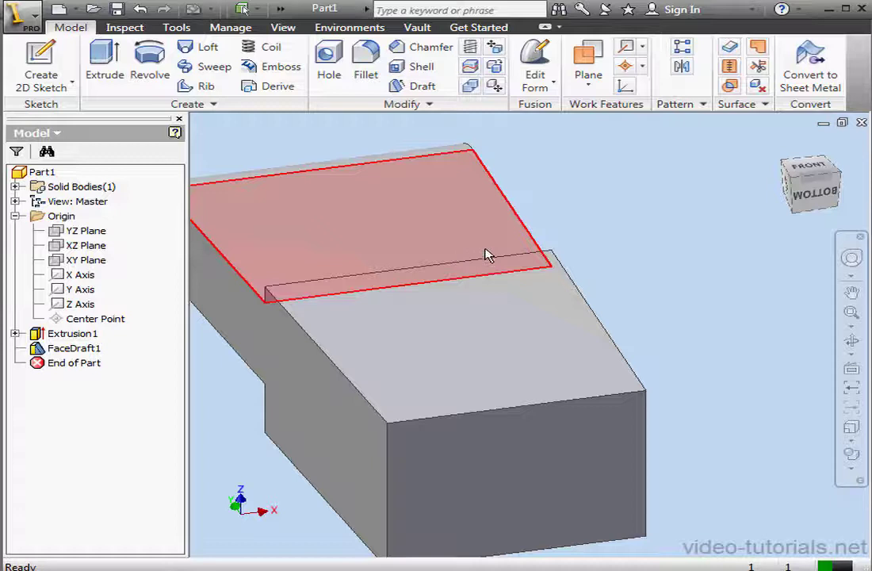
Step: Add a fixed-plane draft of 5° to the front face, with the top face fixed
click(420, 87)
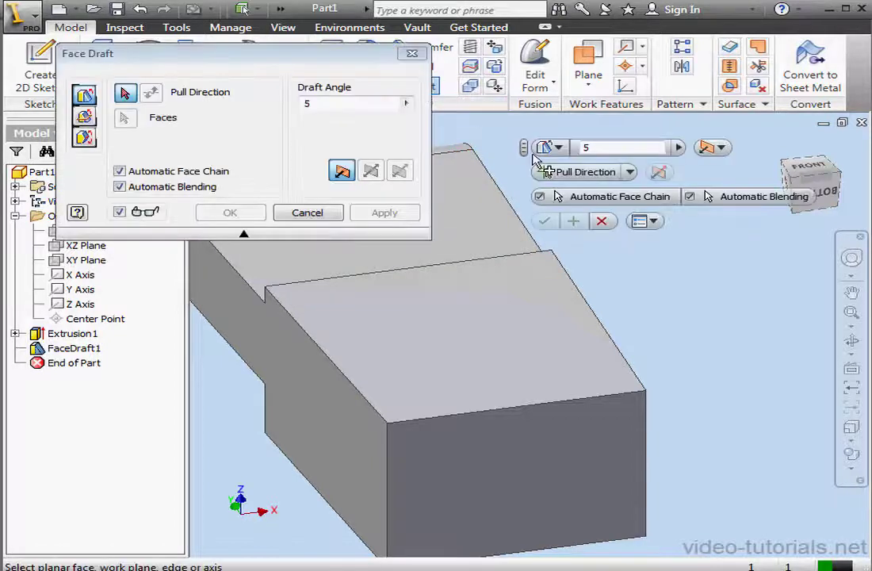
click(89, 118)
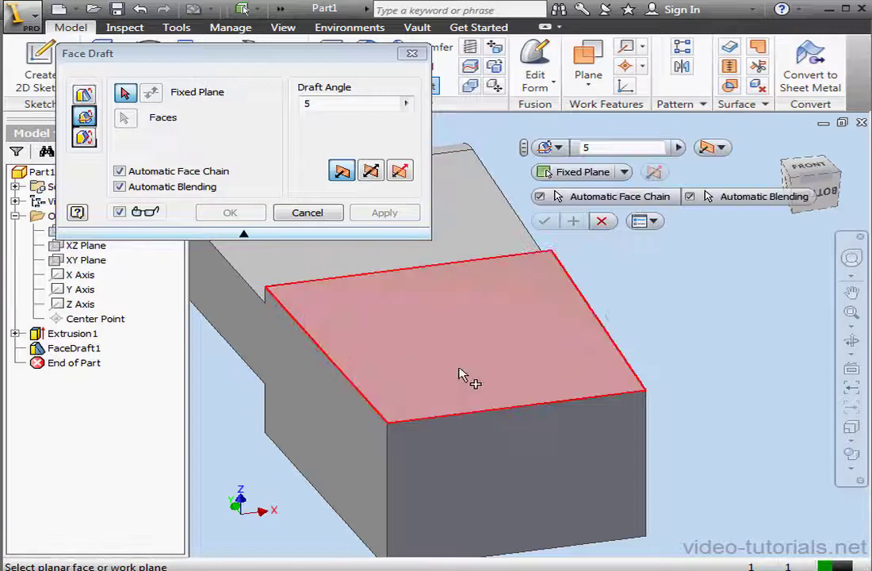
click(481, 373)
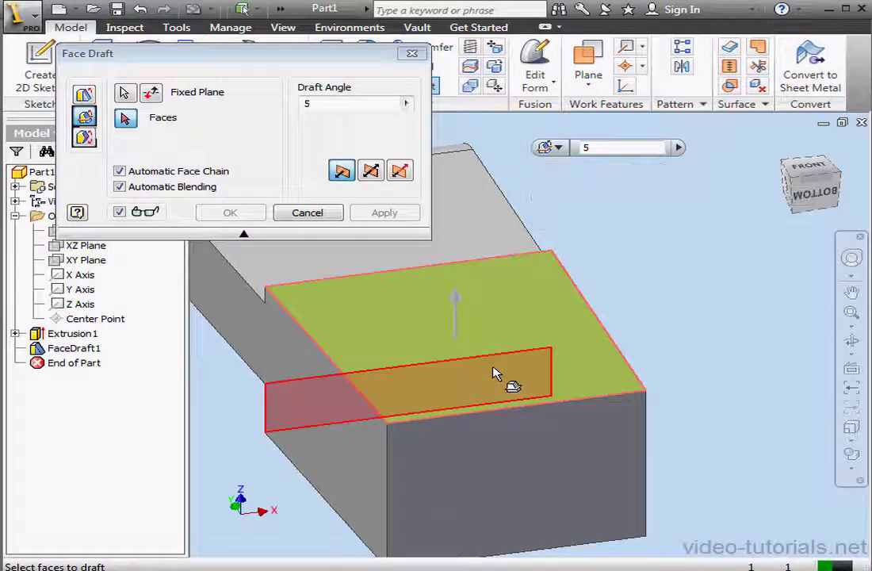
click(514, 460)
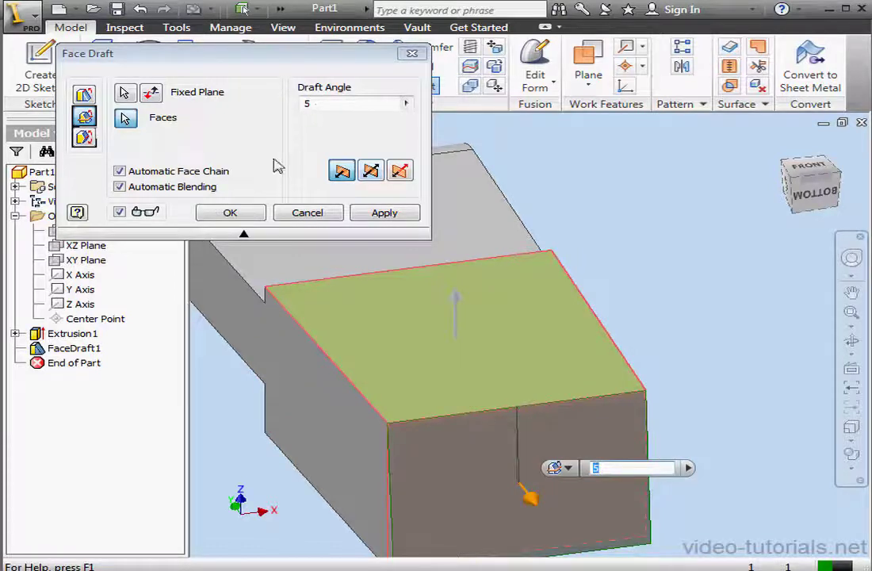
click(240, 217)
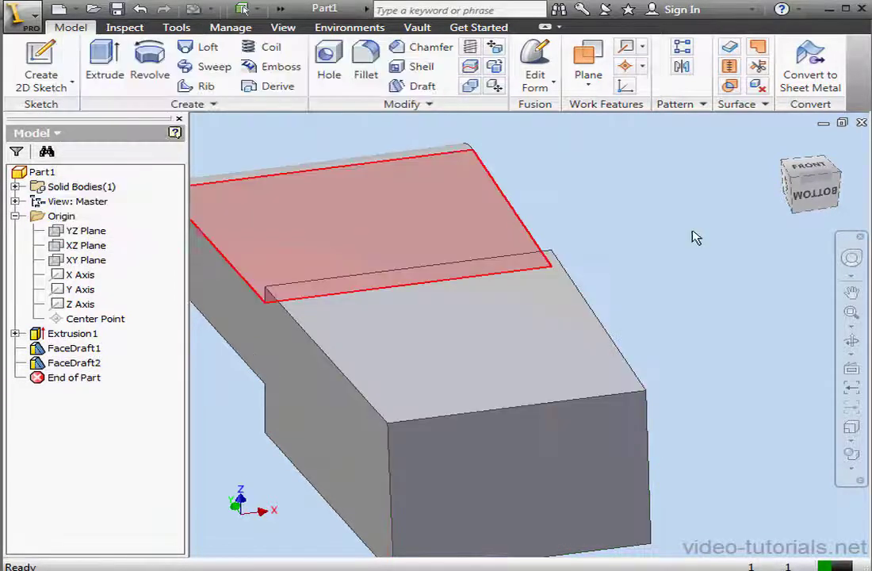
Step: Shell the part to a 2 mm wall, leaving the selected face open
key(F2)
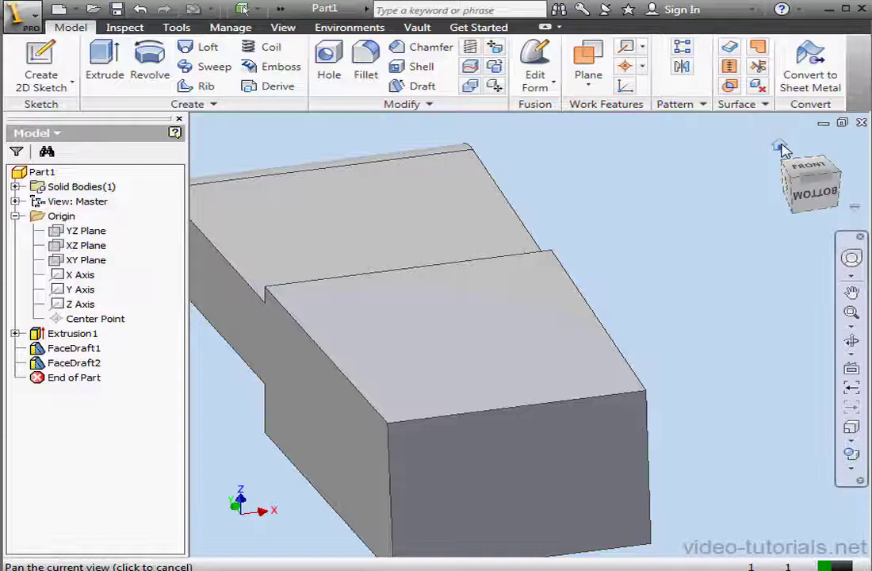
click(780, 148)
key(F4)
drag(608, 401, 522, 401)
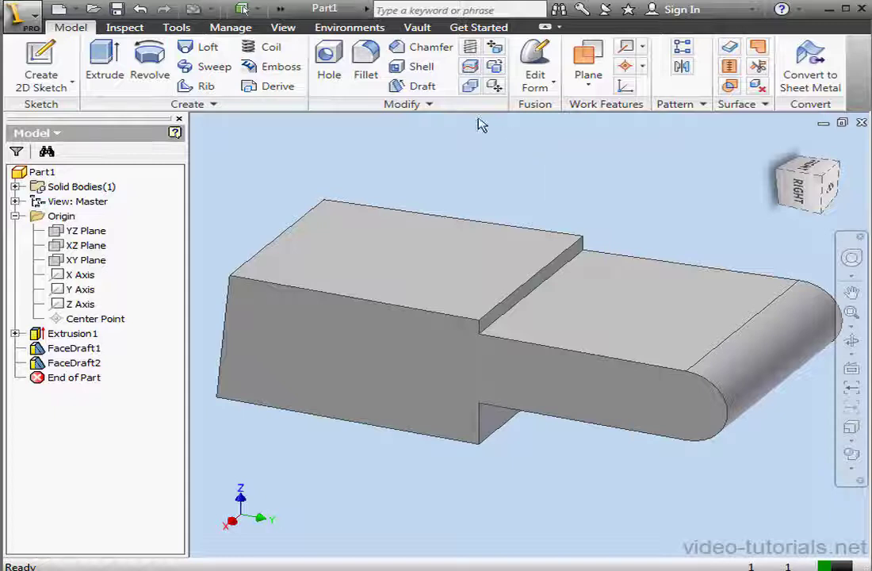
click(418, 66)
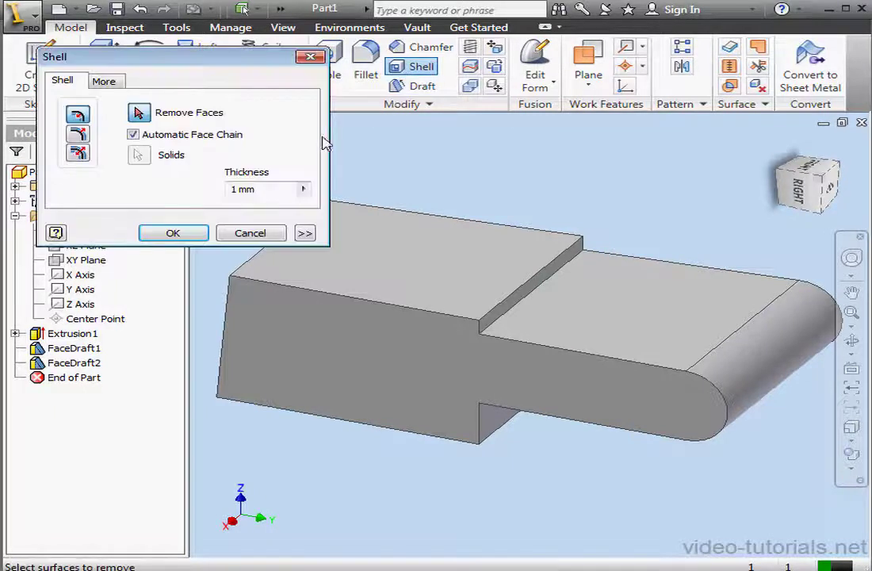
click(337, 364)
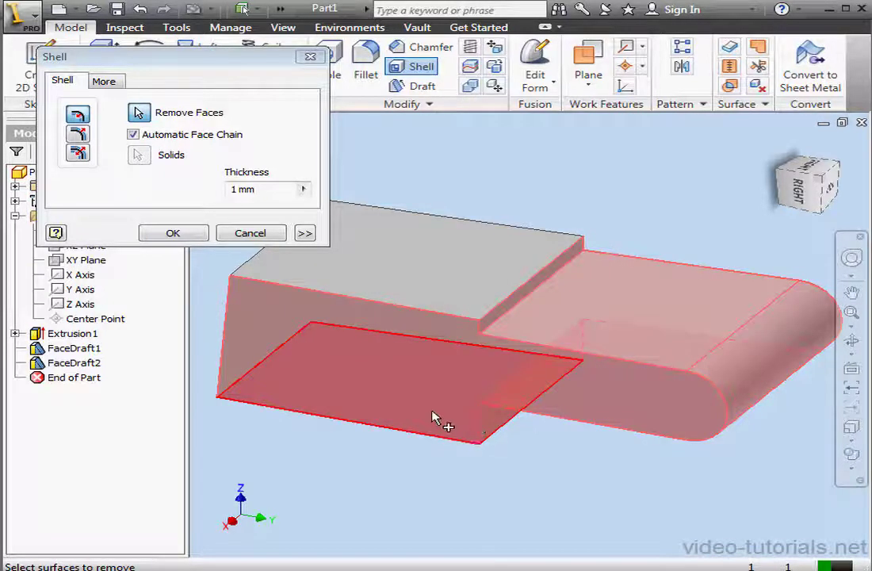
drag(272, 195, 230, 193)
text(2)
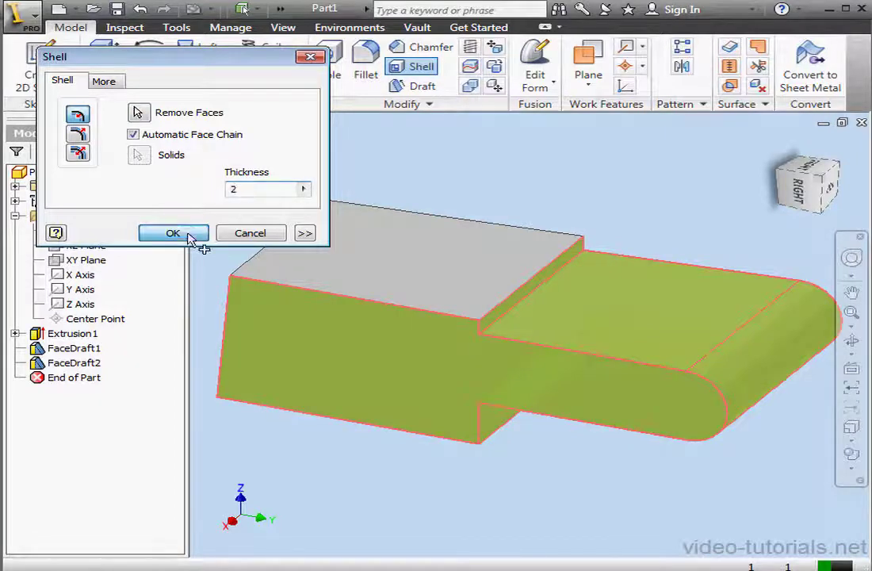
click(188, 234)
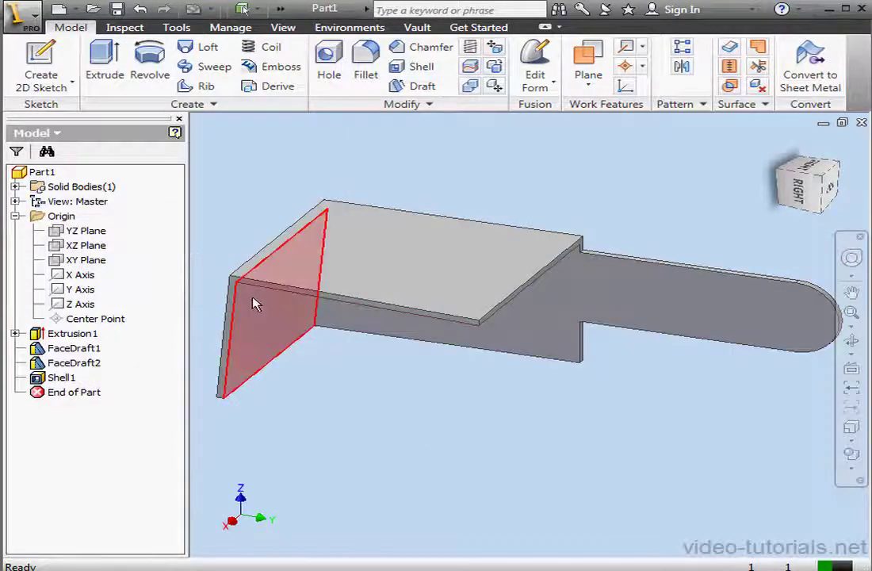
Step: Start a sketch on the front wall face and draw a rectangle from its corner
shift+middle_drag(246, 322, 395, 373)
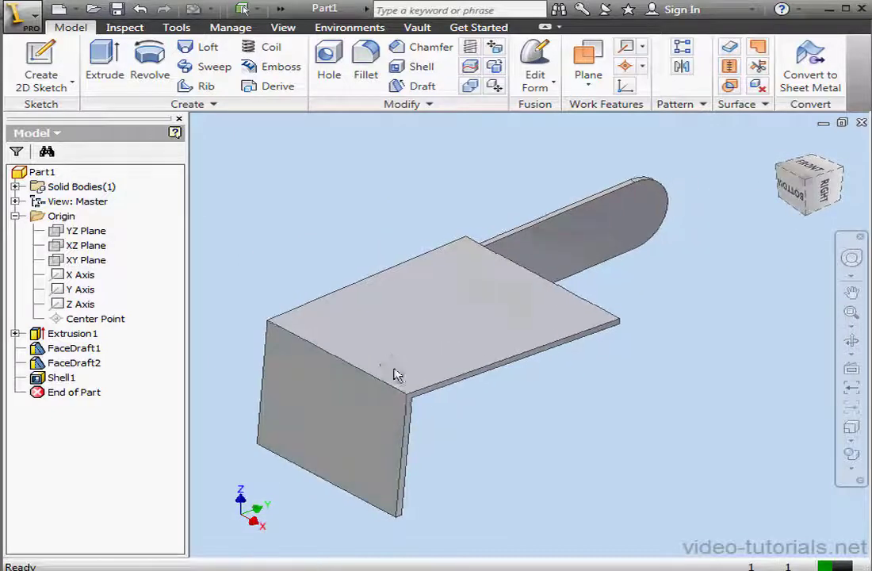
right_click(370, 462)
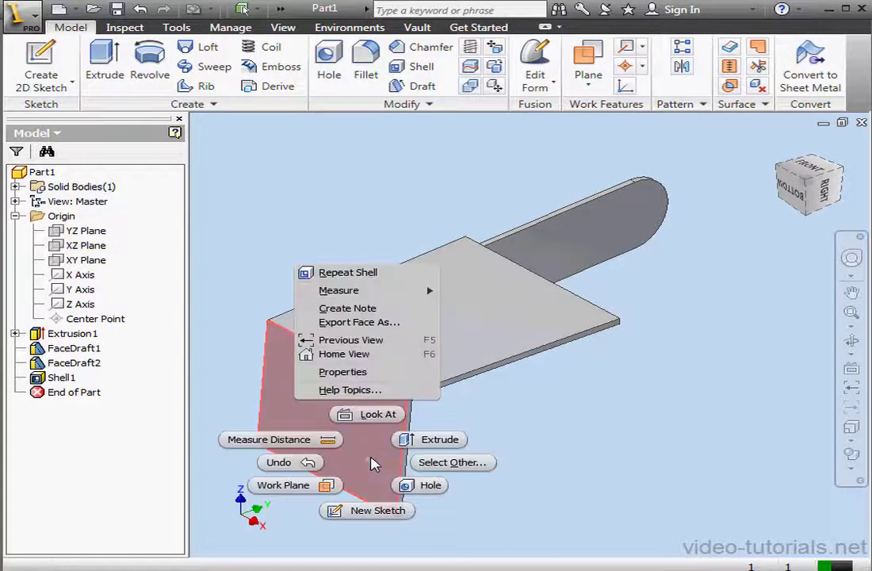
click(379, 511)
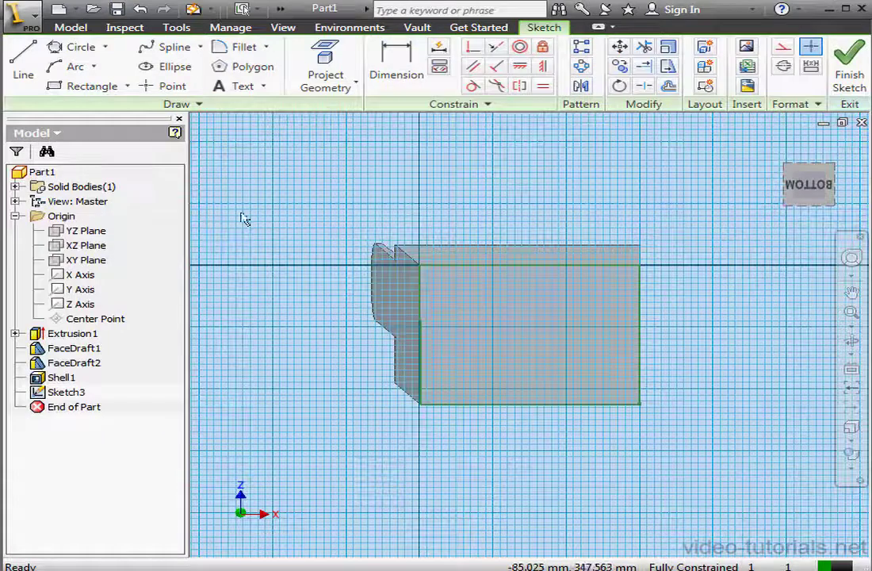
click(95, 86)
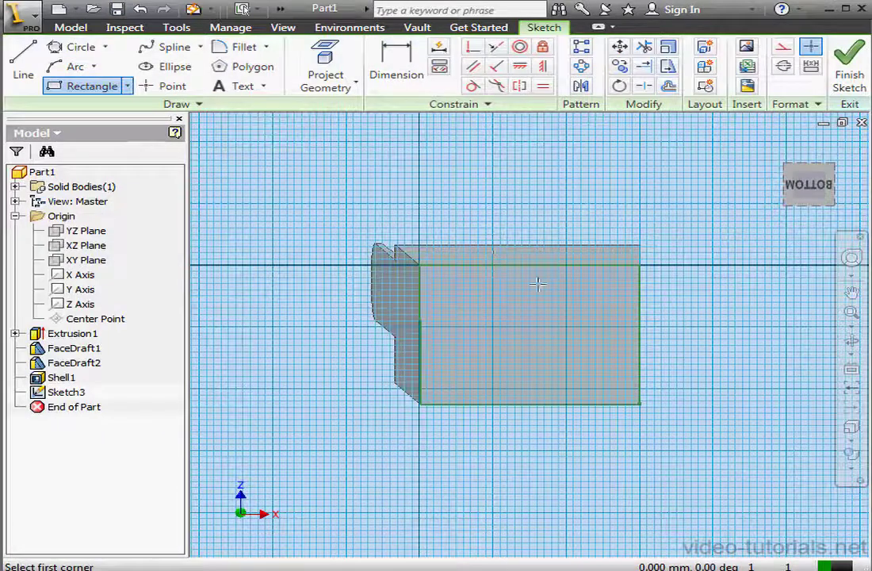
click(640, 403)
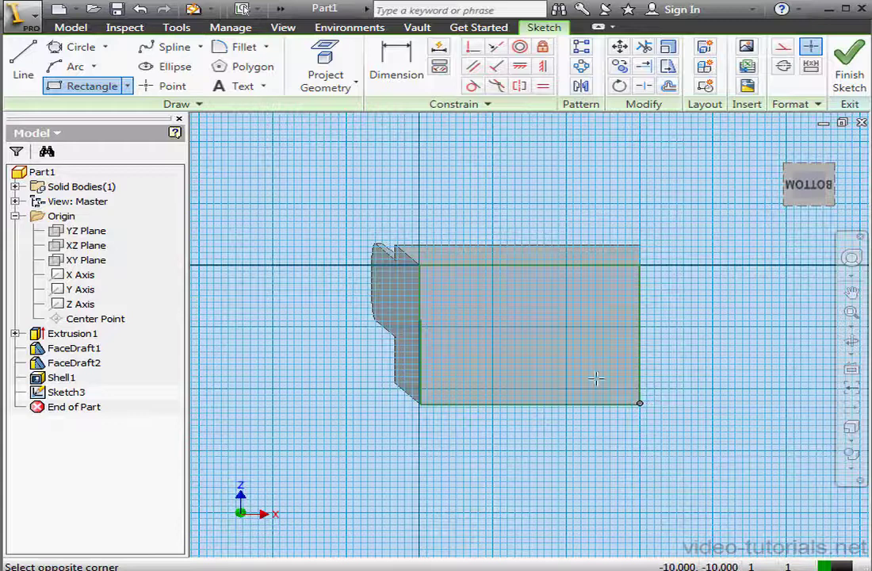
click(487, 326)
Step: Dimension the rectangle 30 mm high and 40 mm wide, then finish the sketch
click(415, 72)
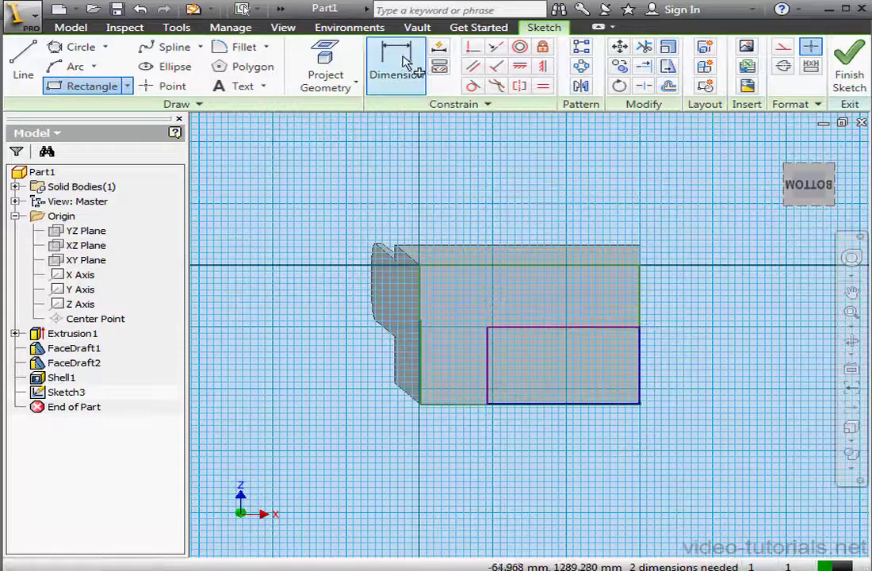
click(487, 364)
click(473, 361)
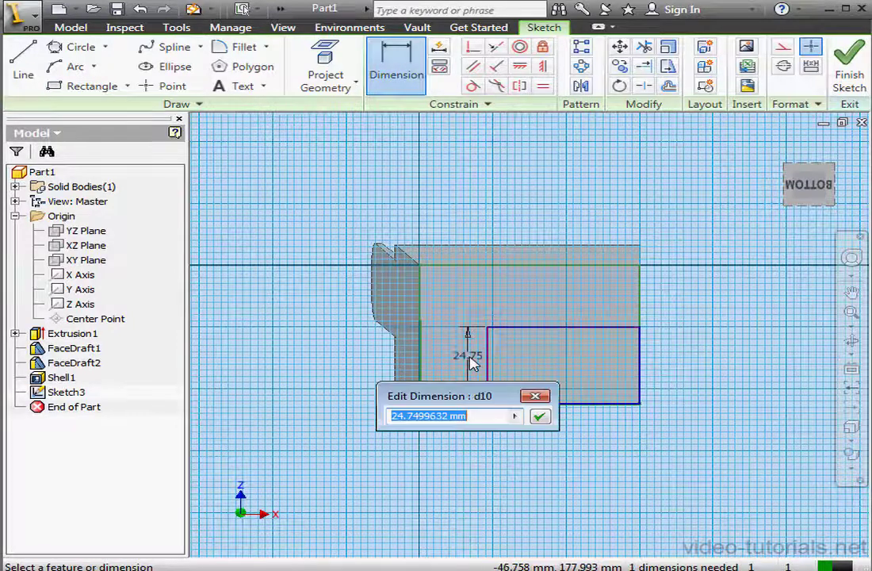
text(30)
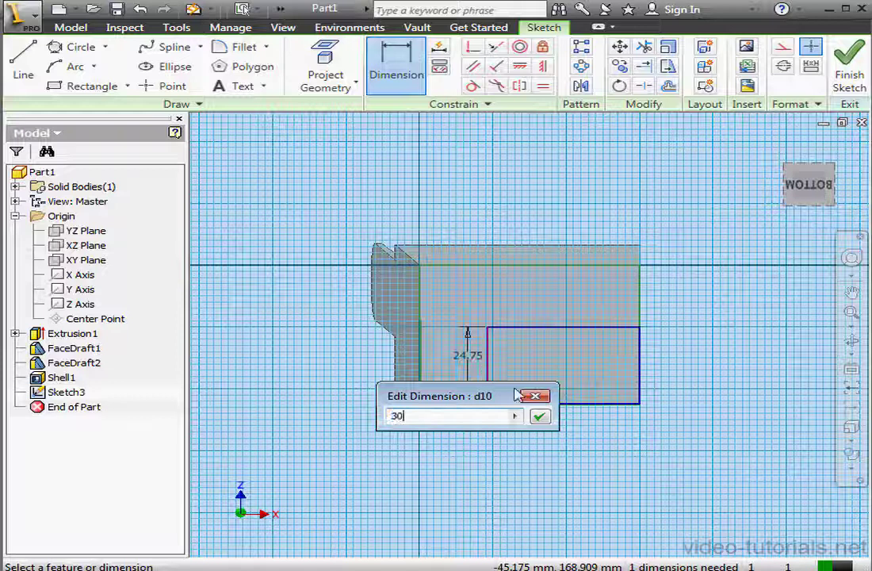
click(540, 417)
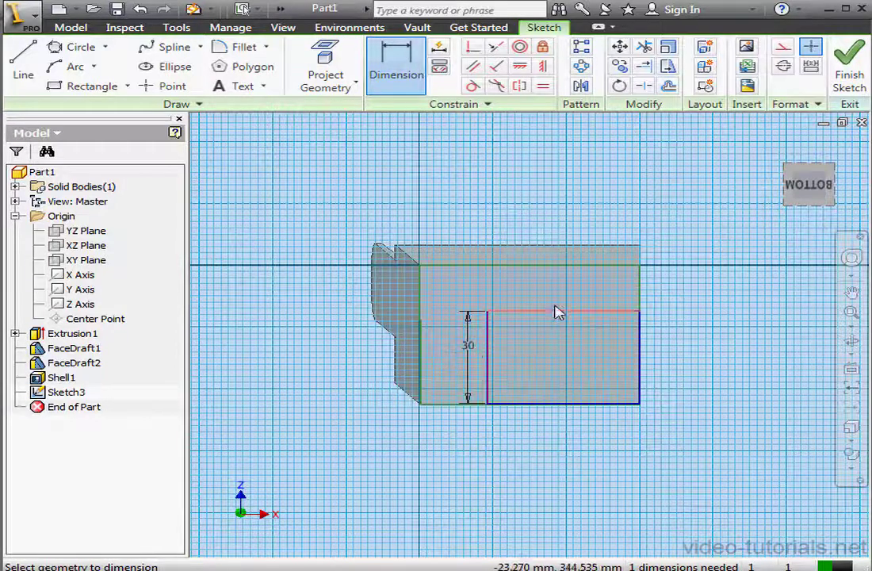
click(558, 312)
click(558, 299)
text(40)
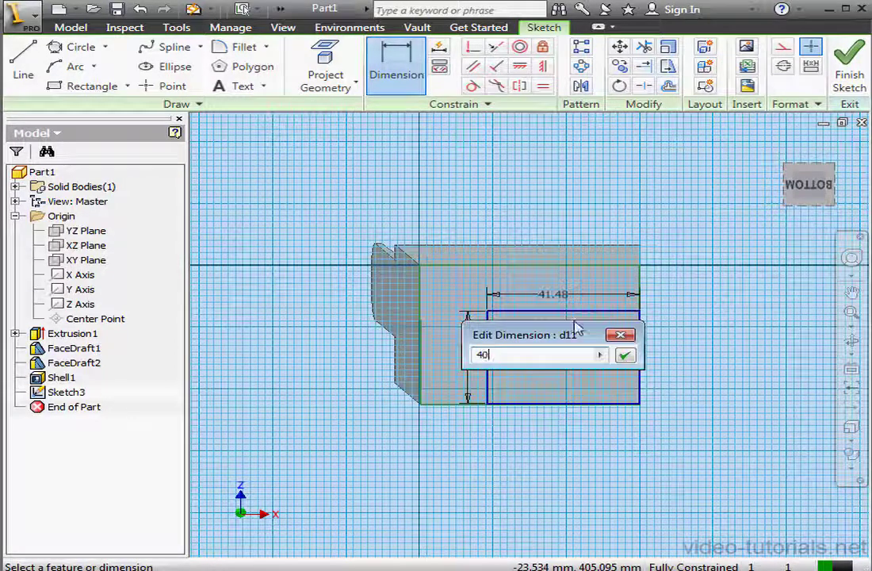
click(624, 355)
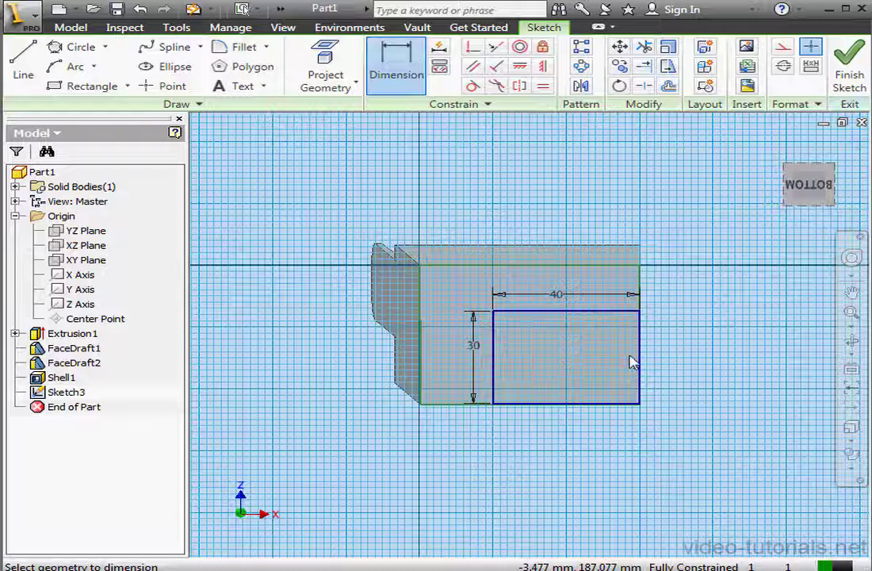
click(851, 73)
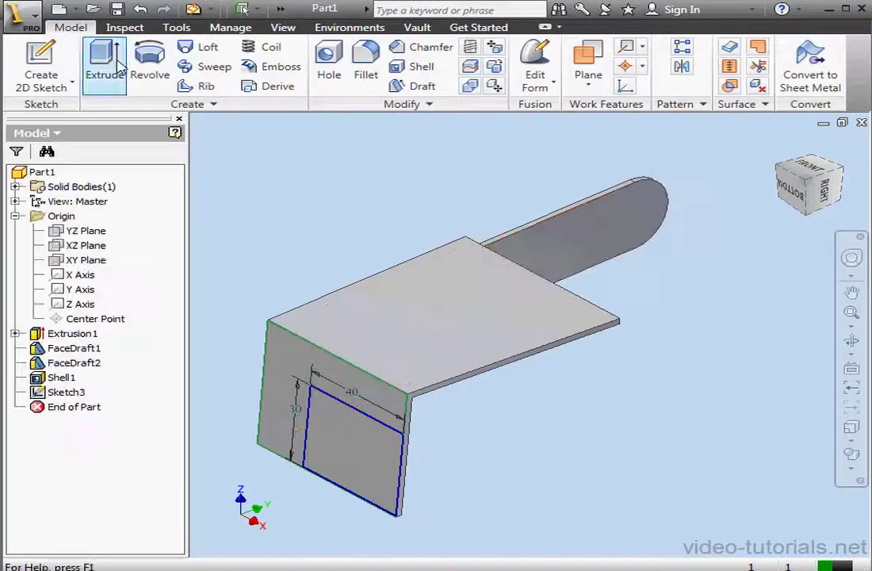
Step: Cut the 40 by 30 rectangle out of the front wall with a 60-distance cut extrusion
click(103, 65)
click(230, 115)
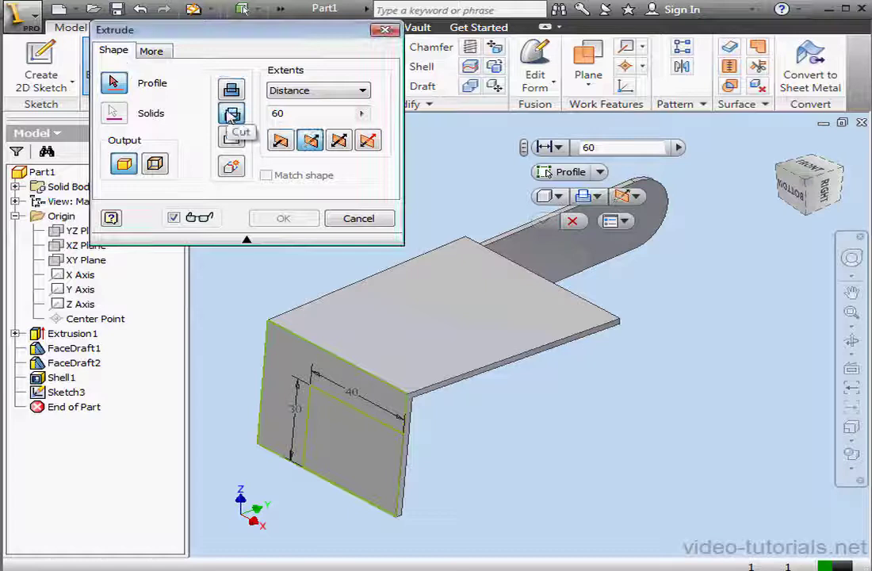
click(349, 446)
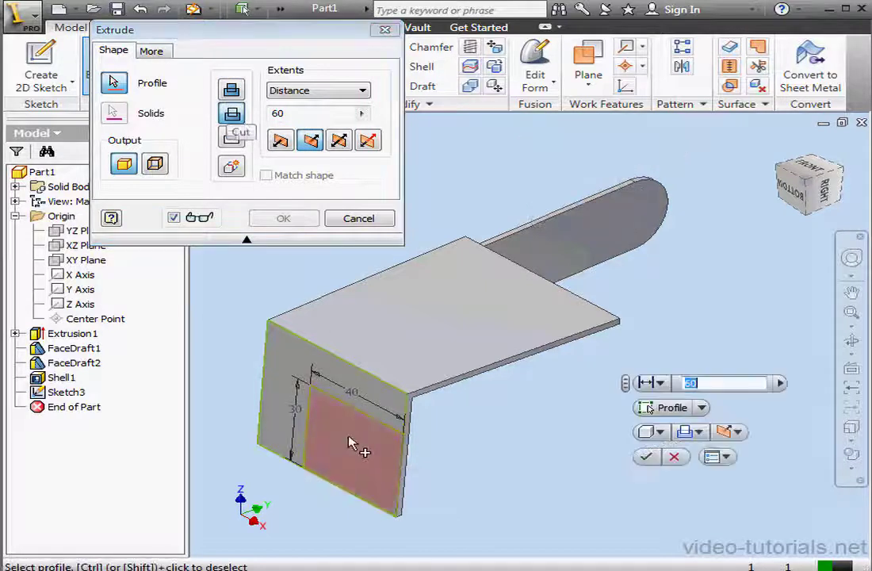
click(284, 219)
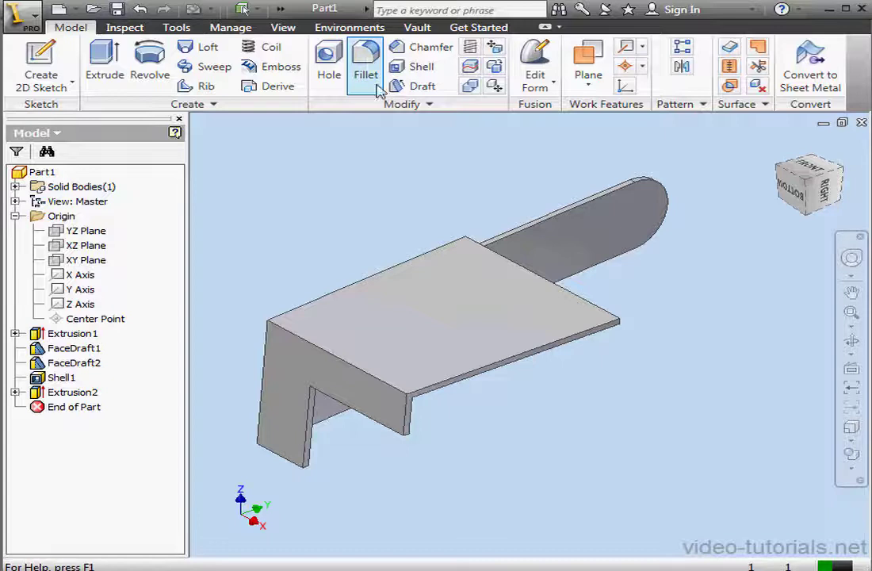
Step: Start a fillet with a 10 mm radius on one vertical edge of the front wall
click(374, 59)
drag(592, 319, 272, 61)
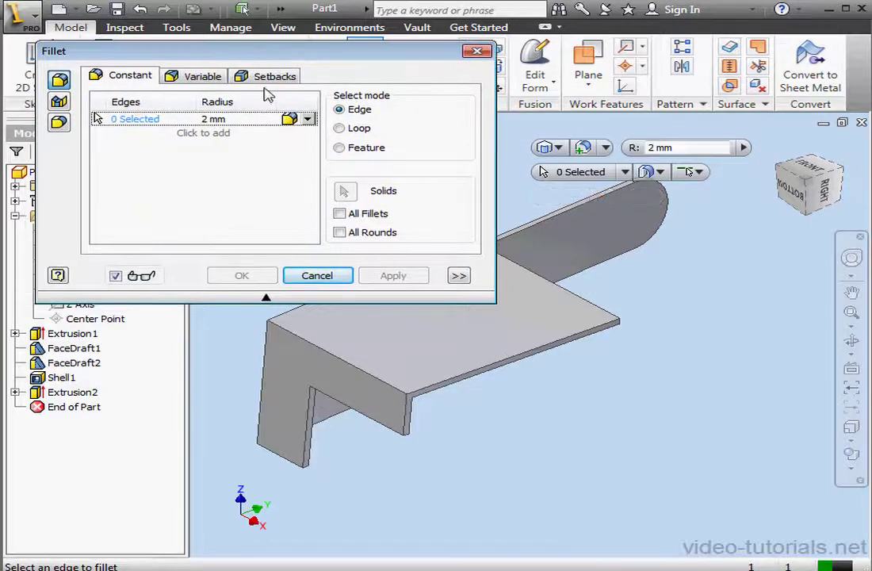
click(219, 119)
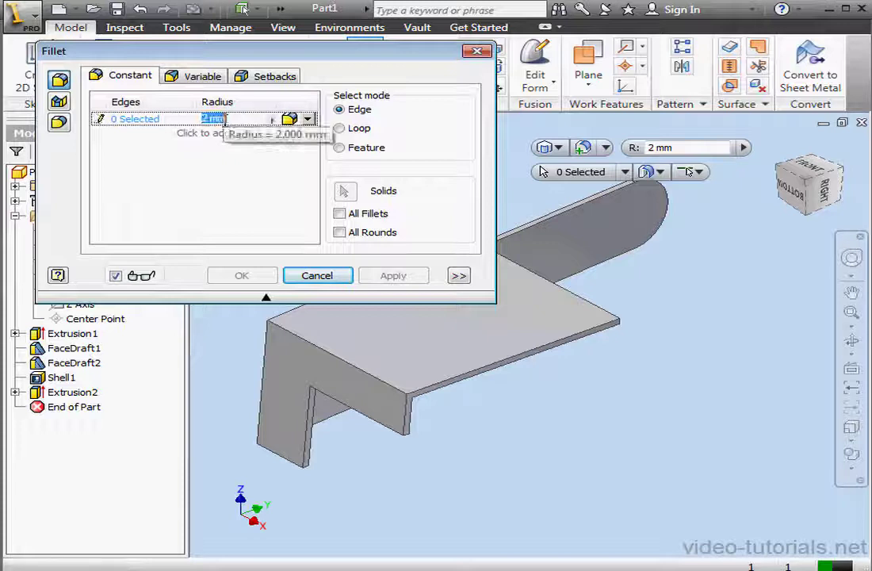
text(10)
key(Return)
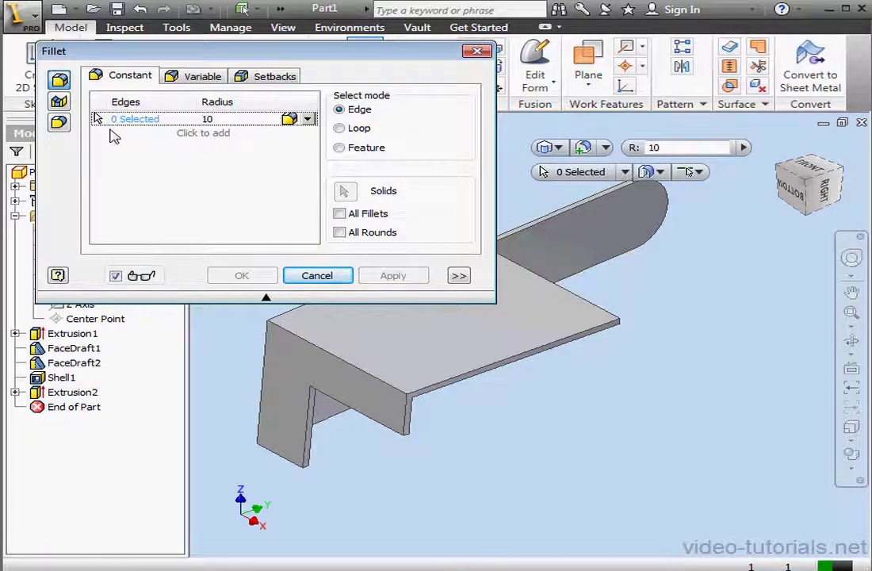
click(278, 368)
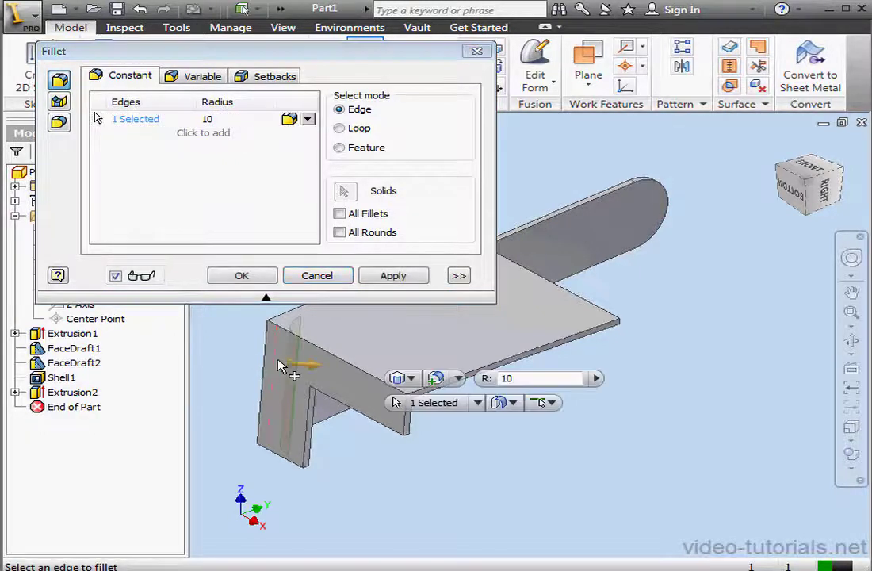
Step: Add a second 12 mm set on the other vertical edge and apply Fillet1
click(205, 134)
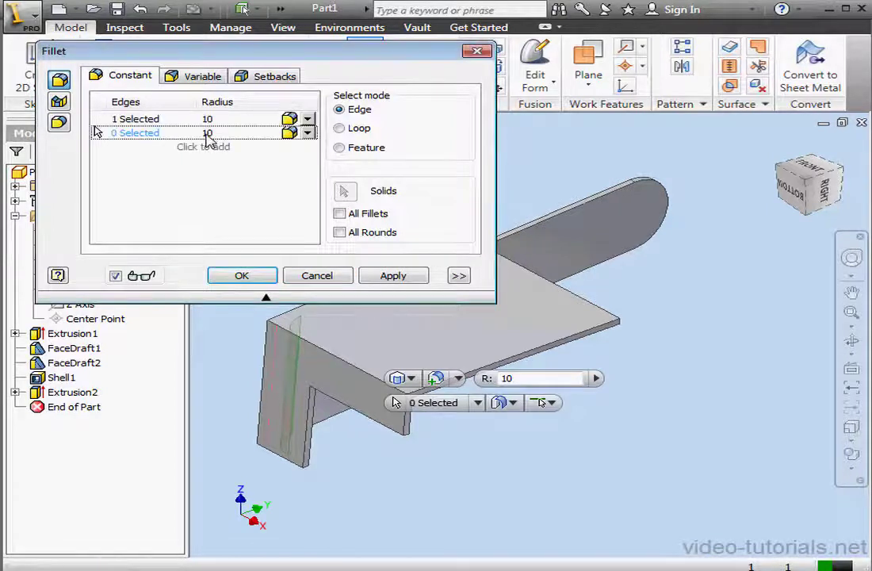
click(210, 132)
text(1)
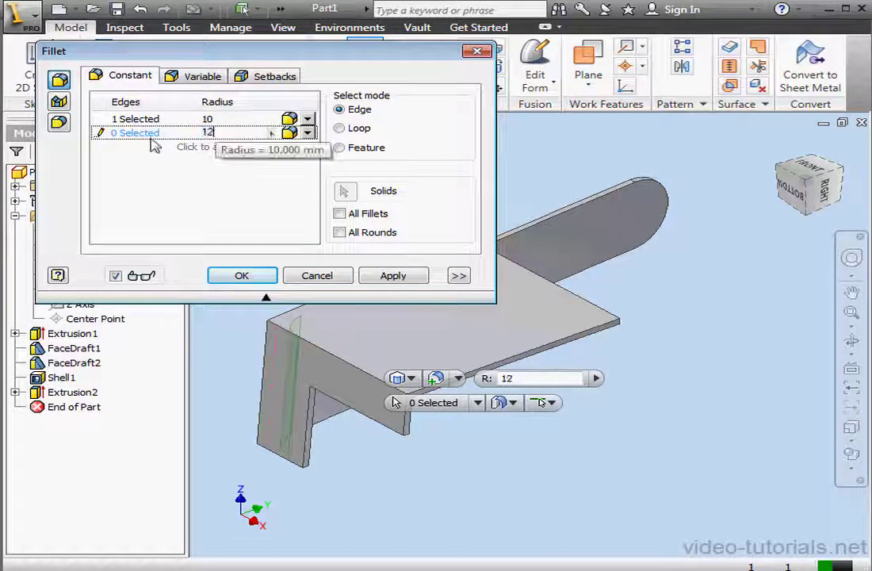
click(103, 136)
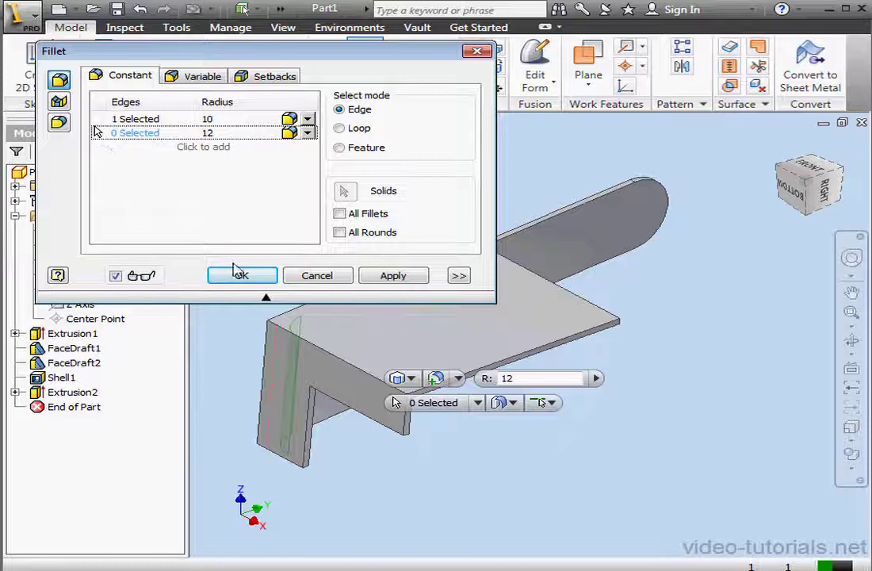
click(267, 367)
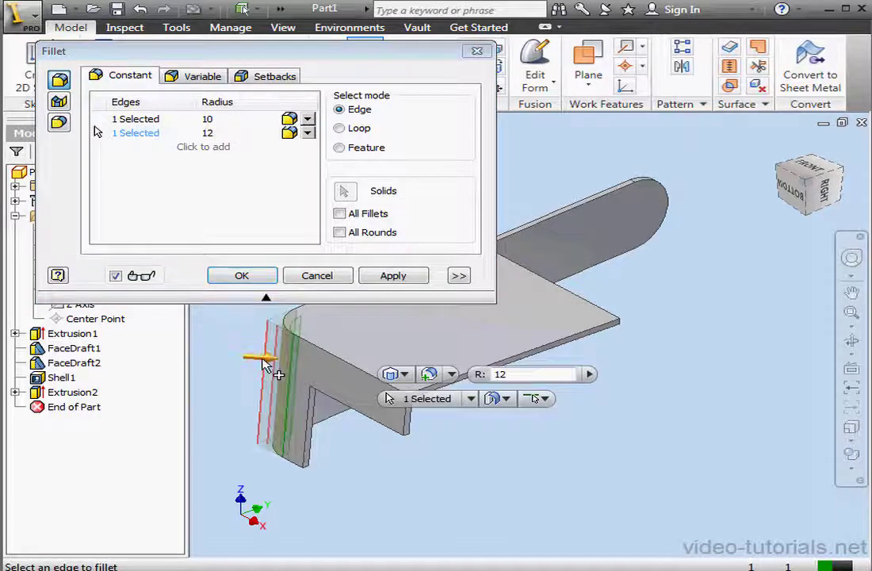
click(255, 276)
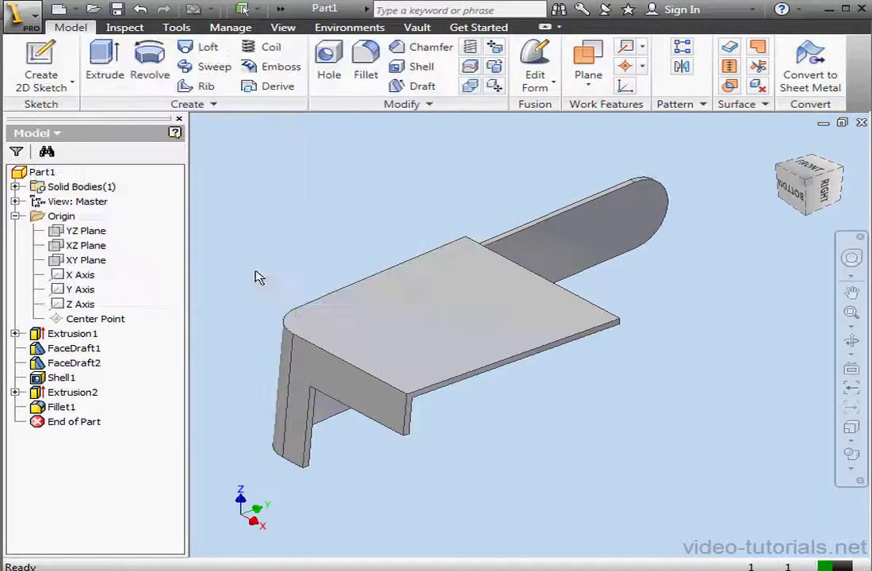
Step: Start a new fillet at 2.5 mm radius on three edges of the top plate's joint
click(366, 68)
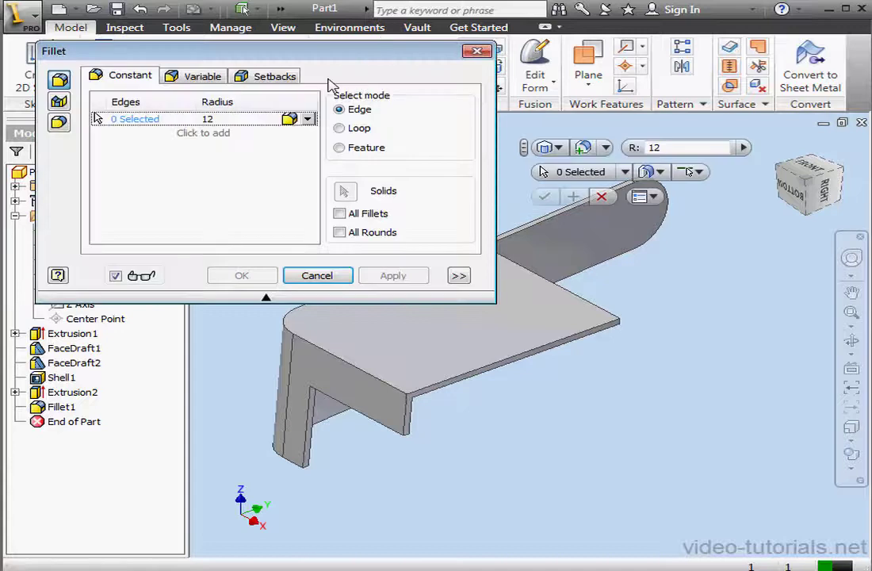
click(208, 120)
text(2)
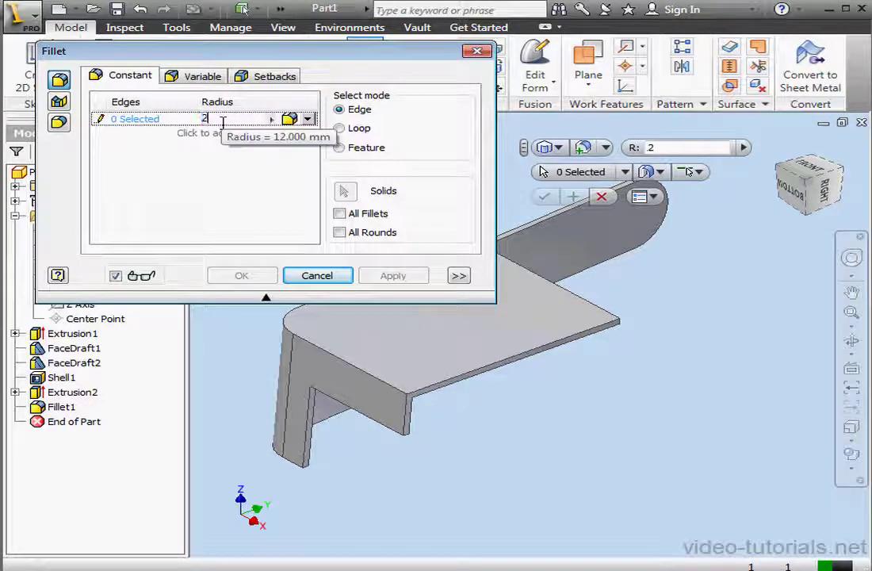
text(.5)
click(107, 120)
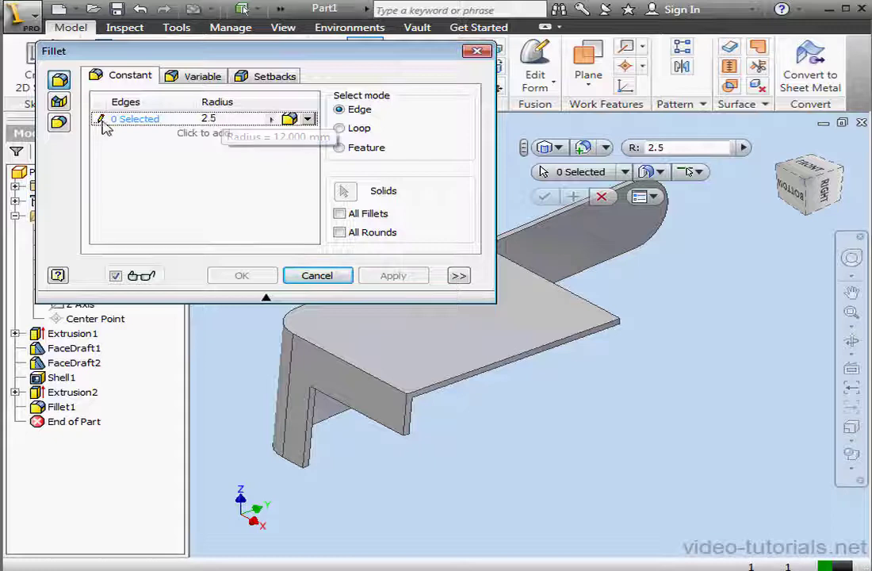
click(376, 388)
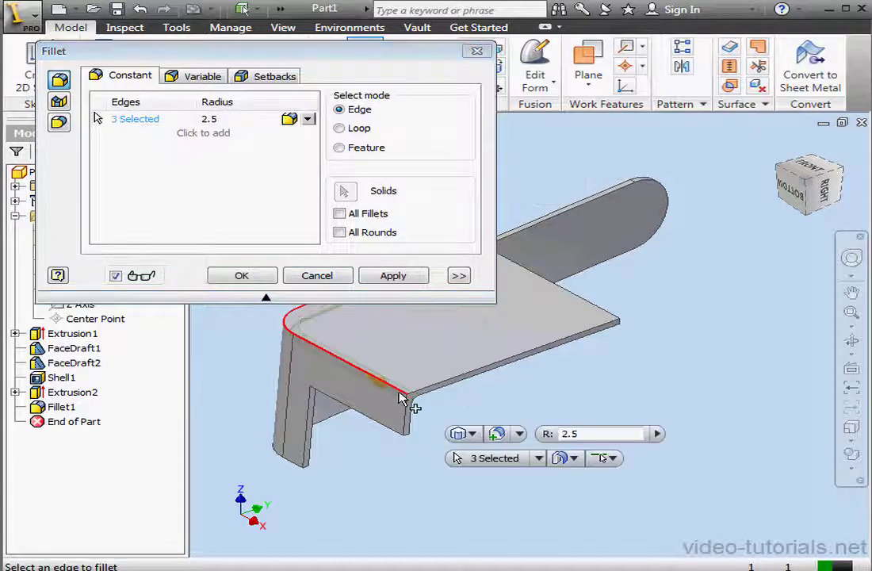
Step: Add a 4.5 mm set on the tangent chain of three edges and apply Fillet2
click(227, 146)
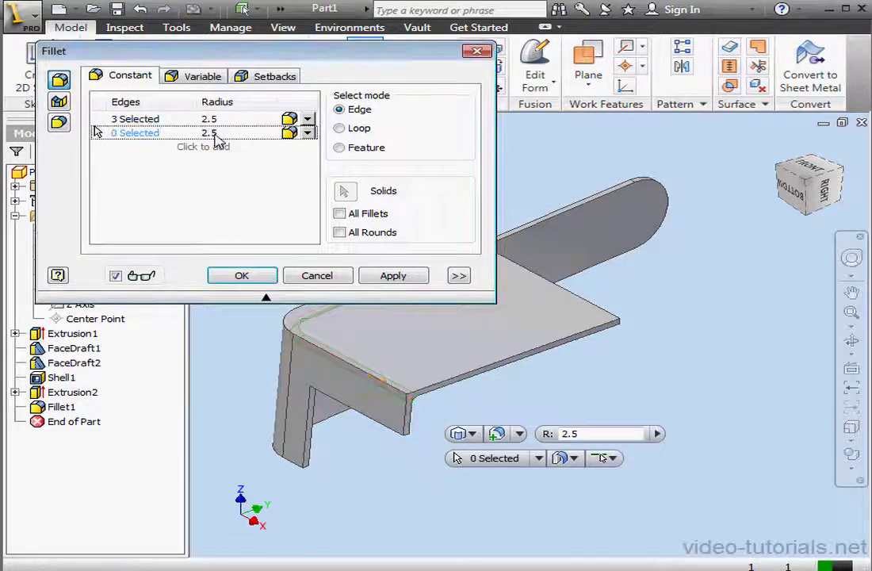
click(216, 135)
text(4)
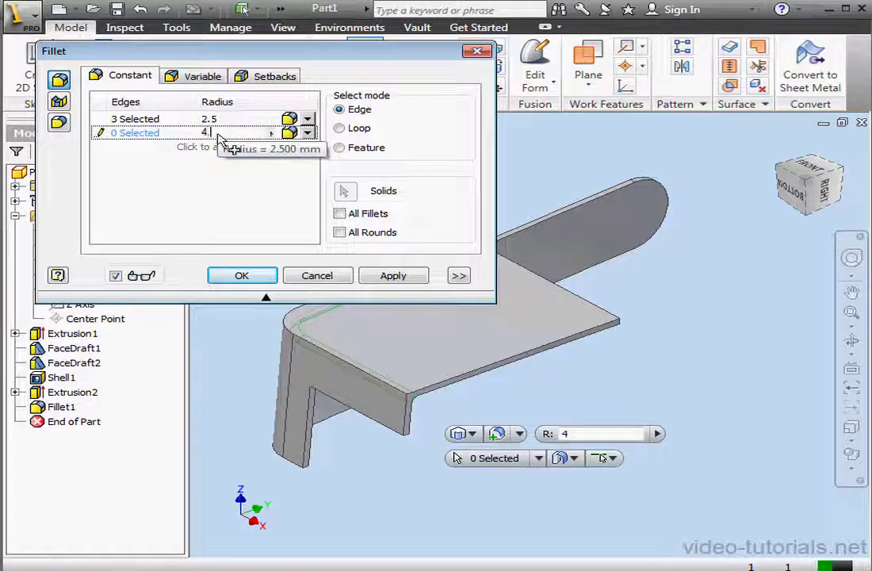
click(100, 133)
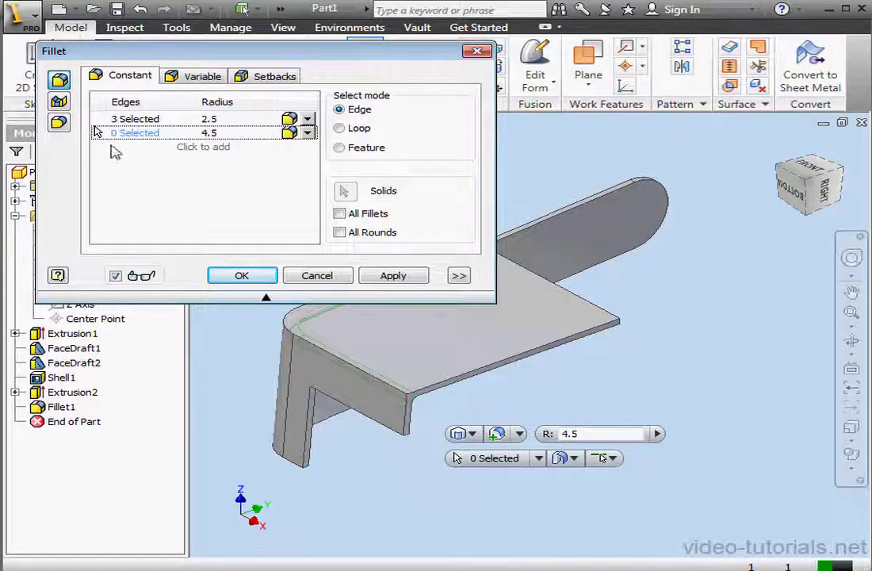
click(302, 341)
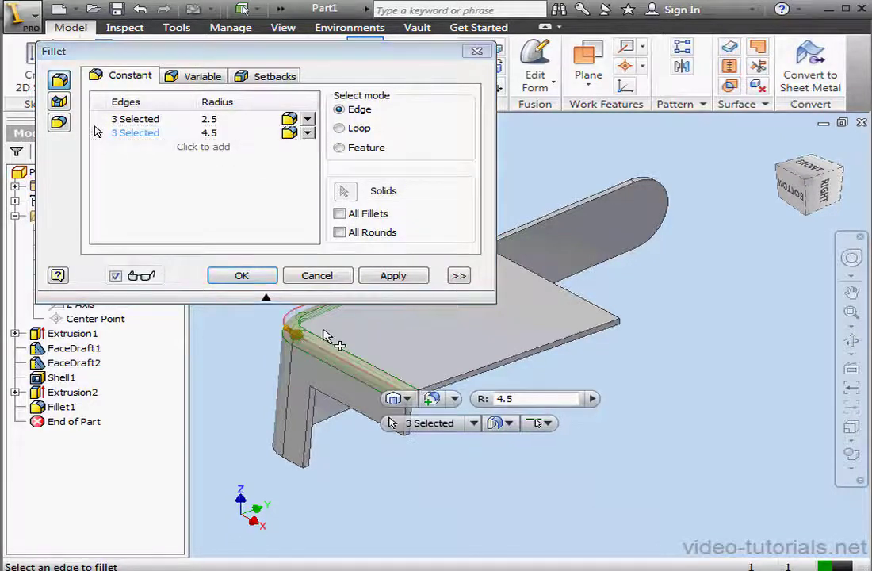
click(245, 276)
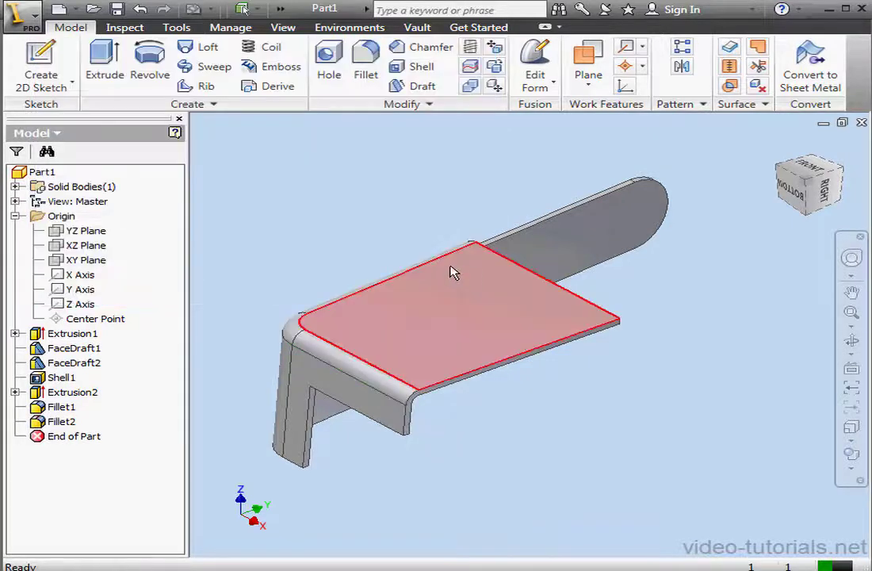
Step: Sketch a center-point circle near the rounded end of the arm face
right_click(636, 224)
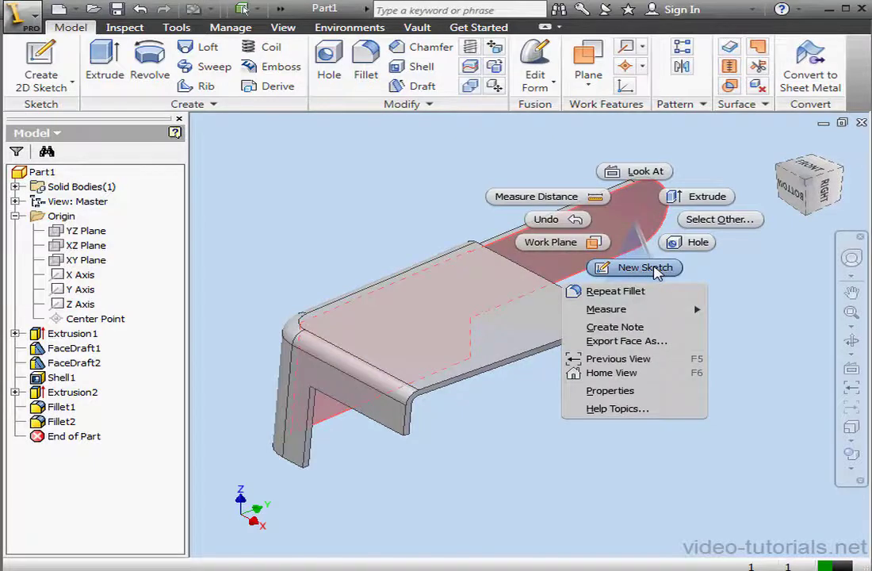
click(656, 272)
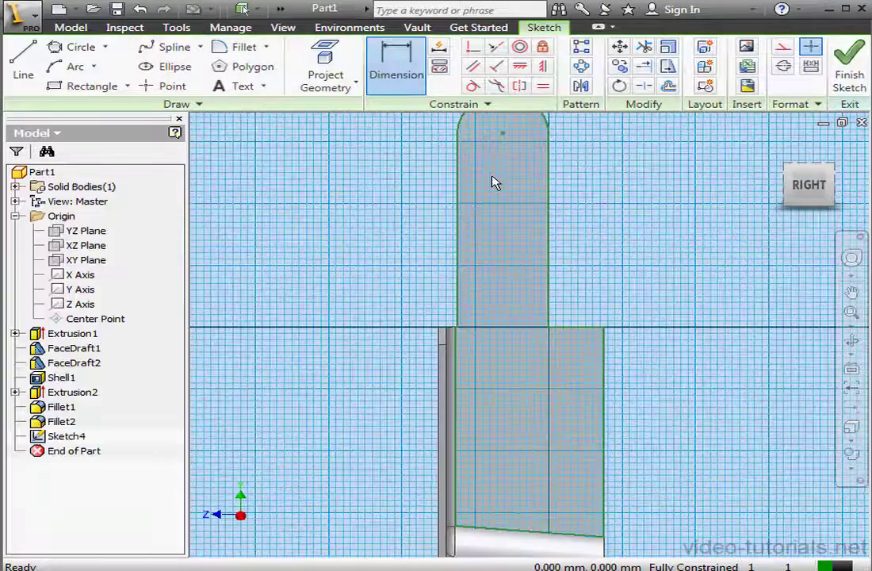
click(105, 47)
click(95, 73)
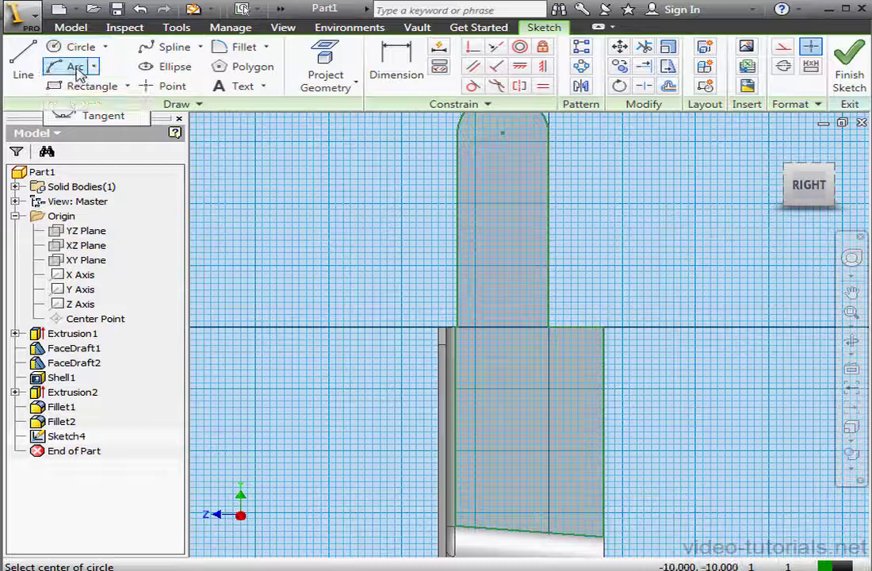
click(503, 133)
click(474, 121)
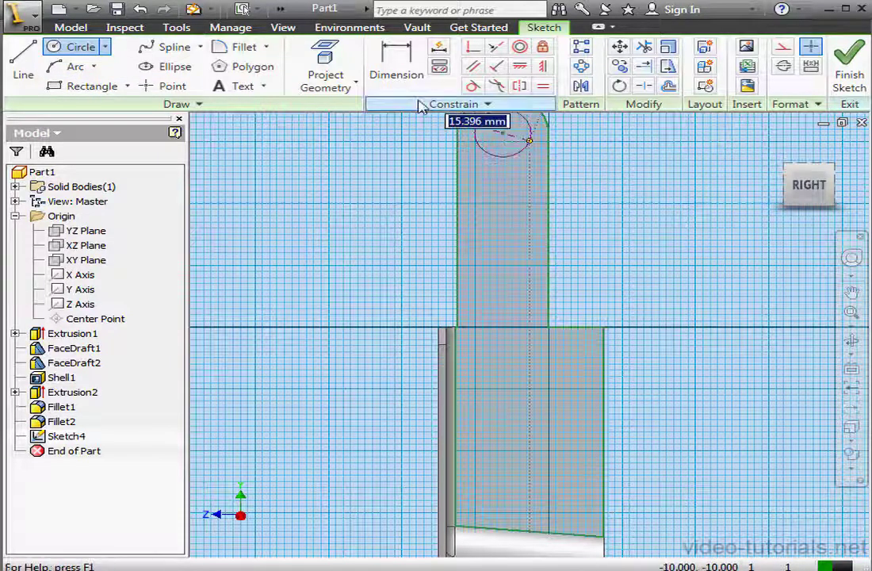
Step: Dimension the circle to a 5 mm diameter and finish the sketch
click(410, 59)
click(530, 151)
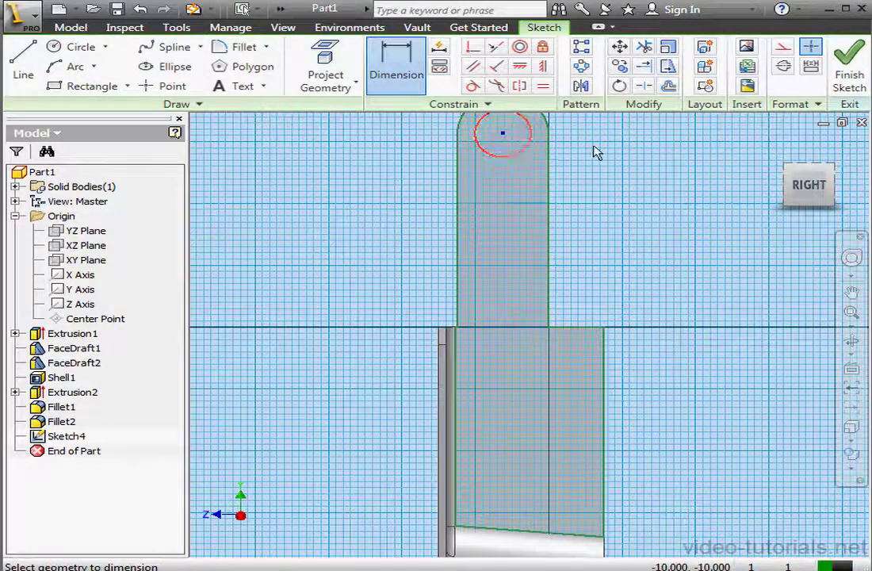
click(599, 153)
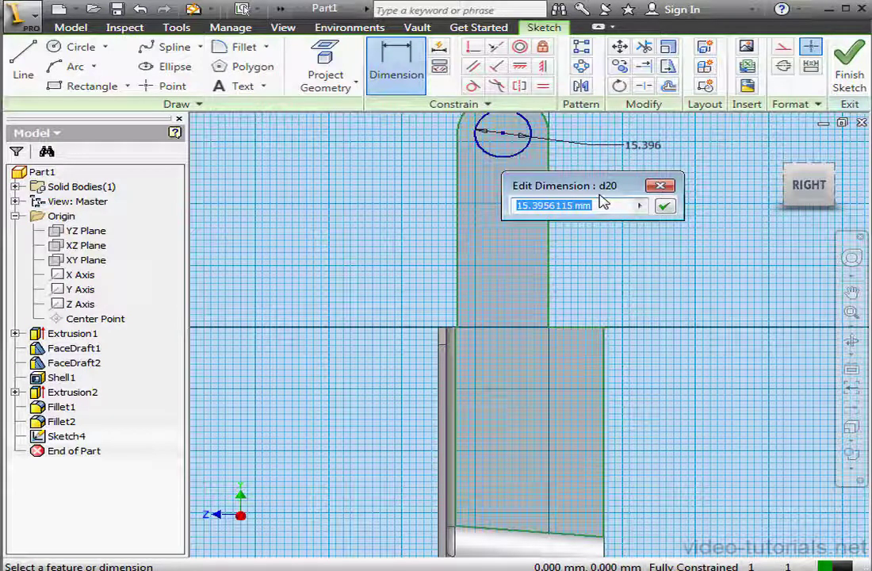
text(5)
click(666, 207)
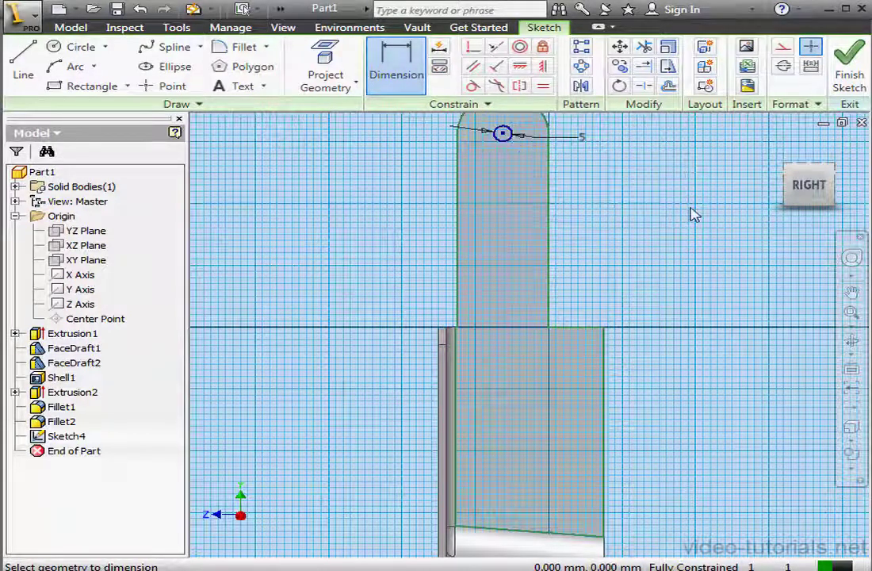
click(839, 62)
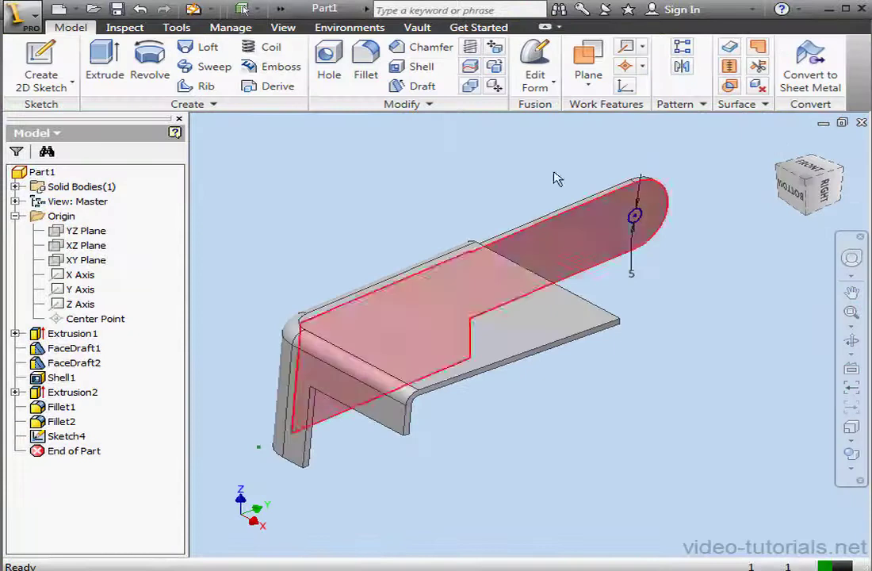
Step: Extrude the 5 mm circle as a cut to pierce the arm, creating Extrusion3
click(108, 64)
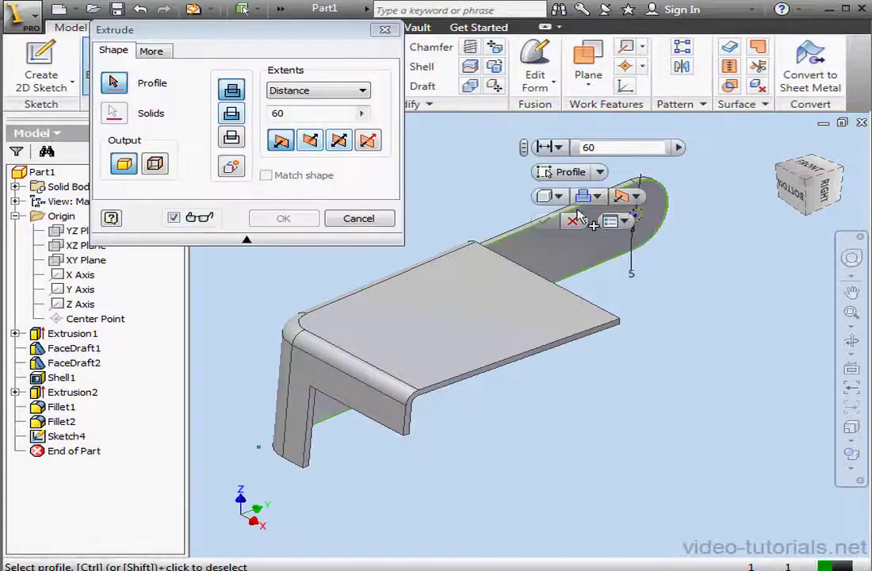
click(639, 218)
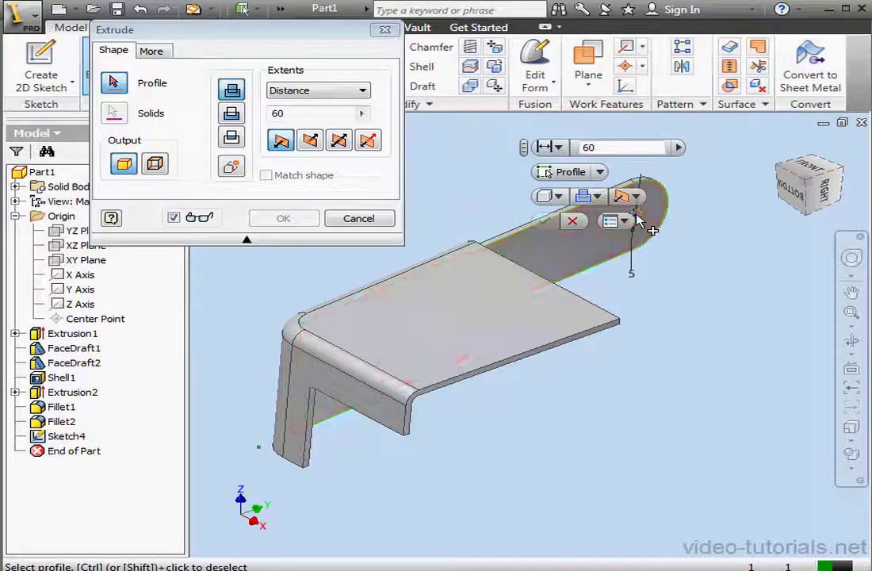
click(651, 227)
click(231, 113)
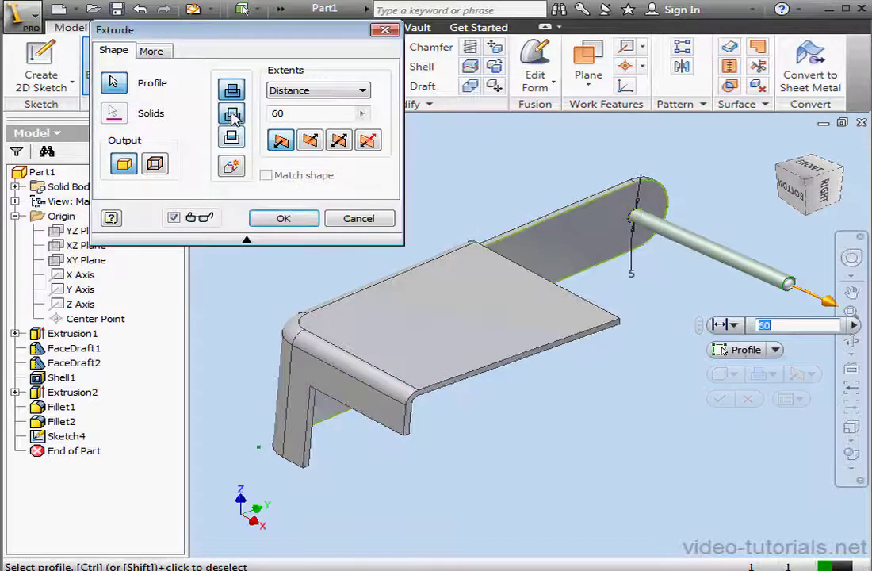
click(286, 219)
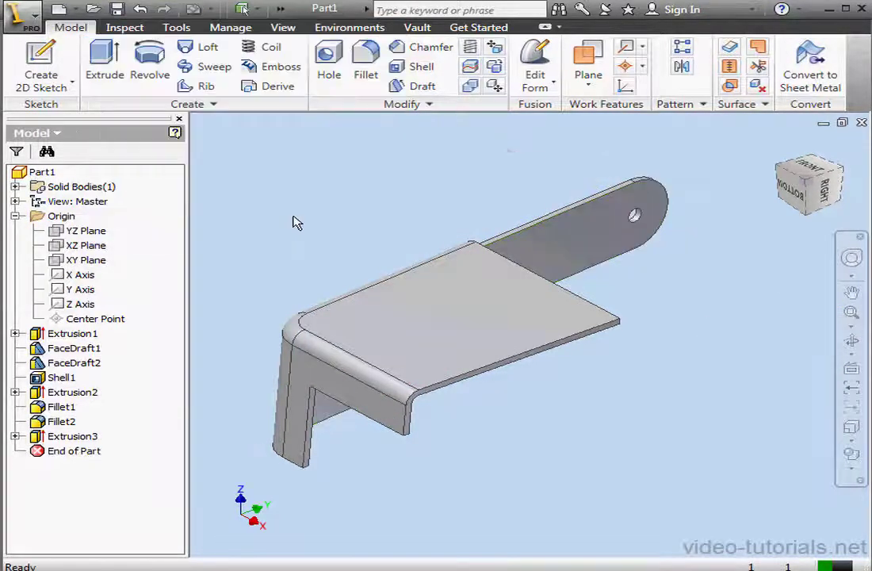
Step: Sketch on the top face a 40 mm line from its top-right corner
right_click(501, 329)
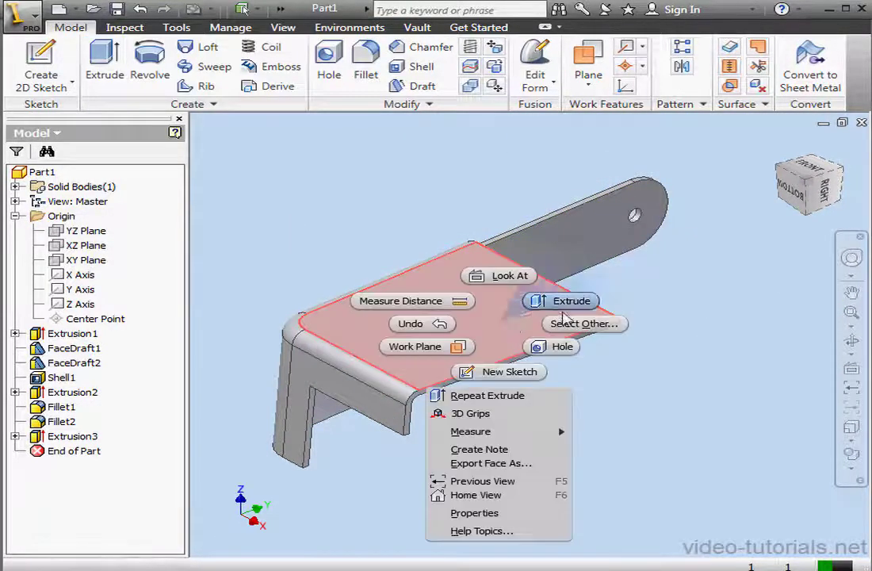
click(515, 378)
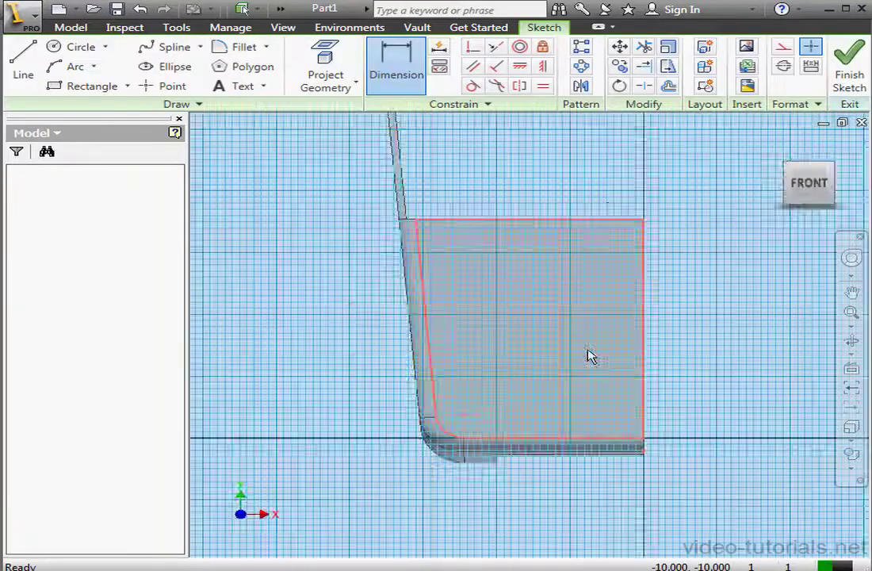
mouse_move(627, 278)
middle_down()
mouse_move(573, 392)
mouse_move(564, 382)
middle_up()
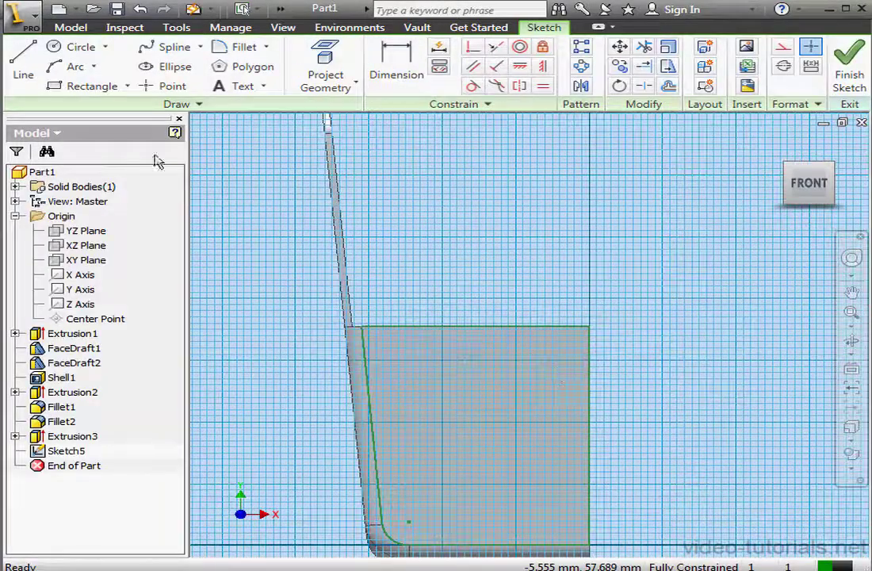
click(23, 64)
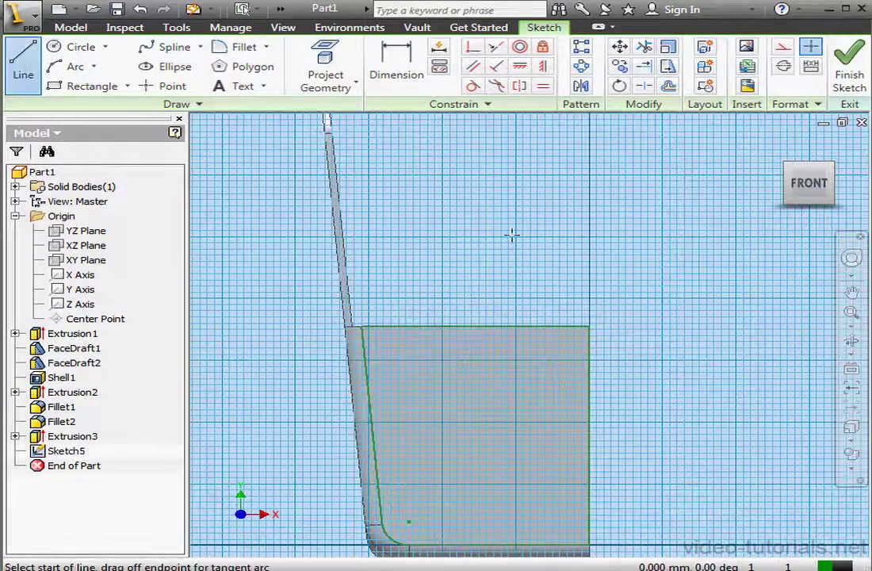
click(589, 326)
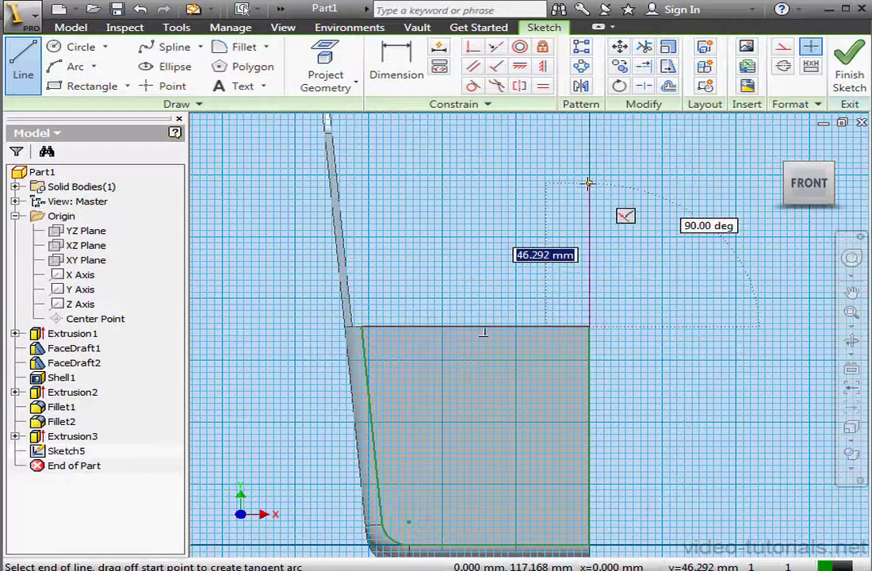
text(40)
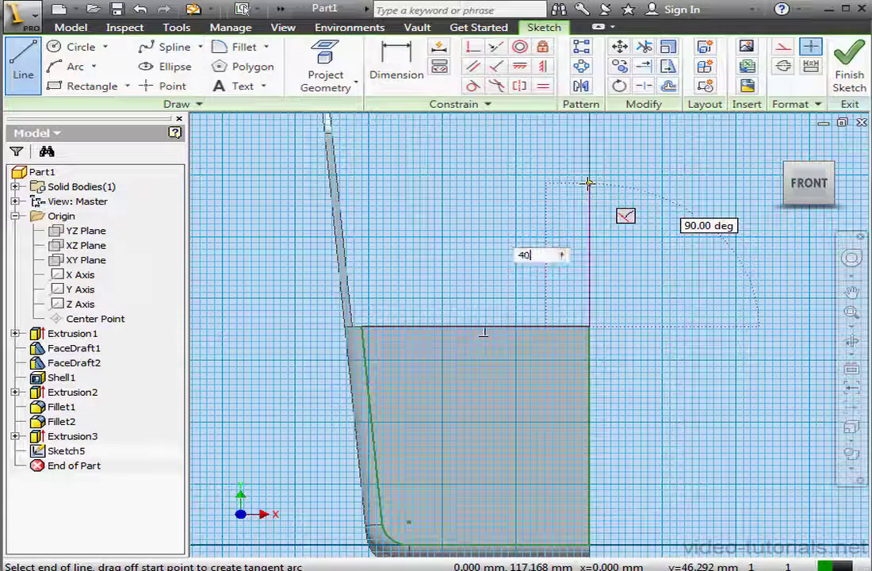
key(Return)
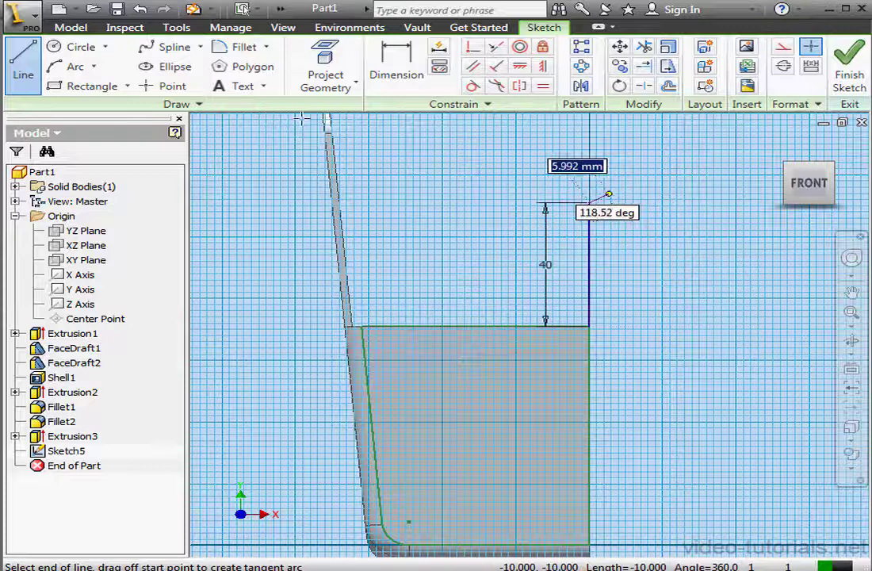
Step: Draw a circle centred on the line's end, dimension it 125, and finish the sketch
click(79, 47)
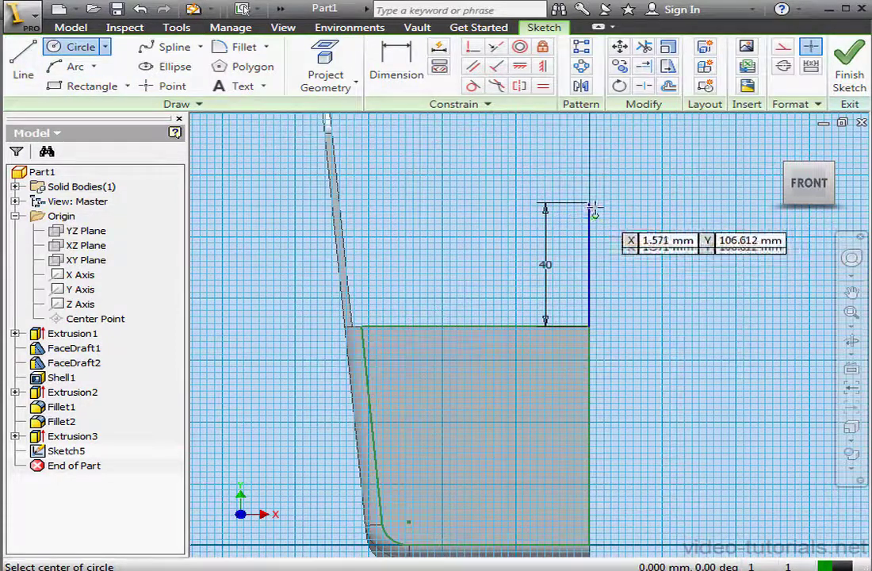
click(590, 203)
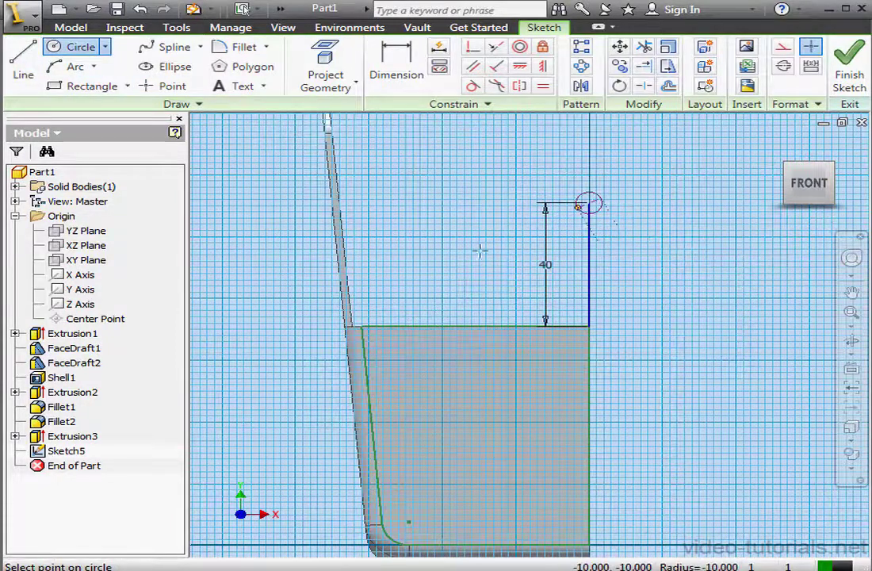
click(395, 317)
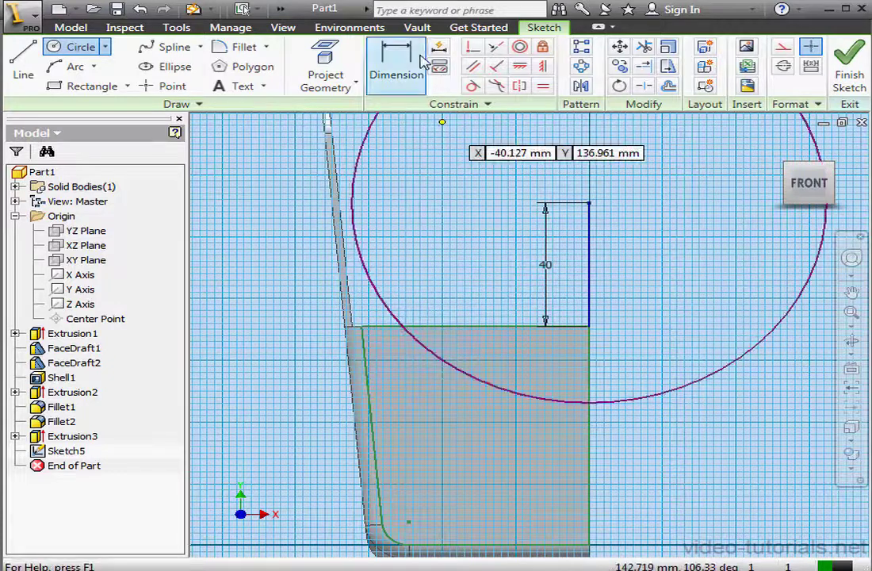
click(397, 63)
click(389, 316)
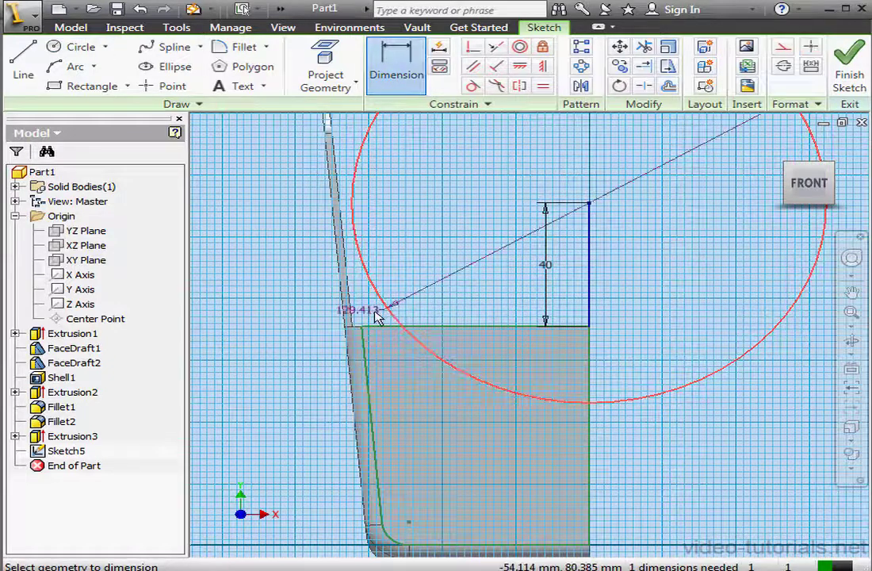
click(378, 315)
text(125)
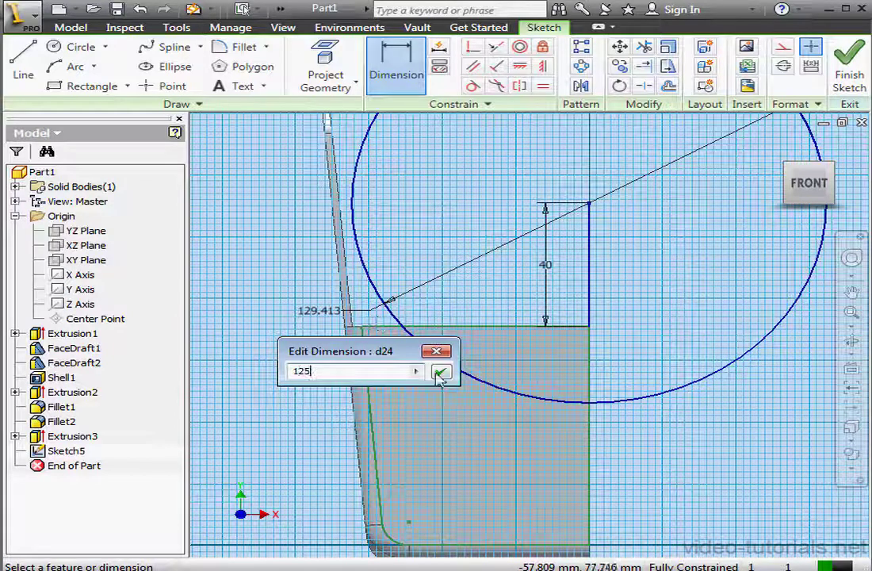
click(441, 373)
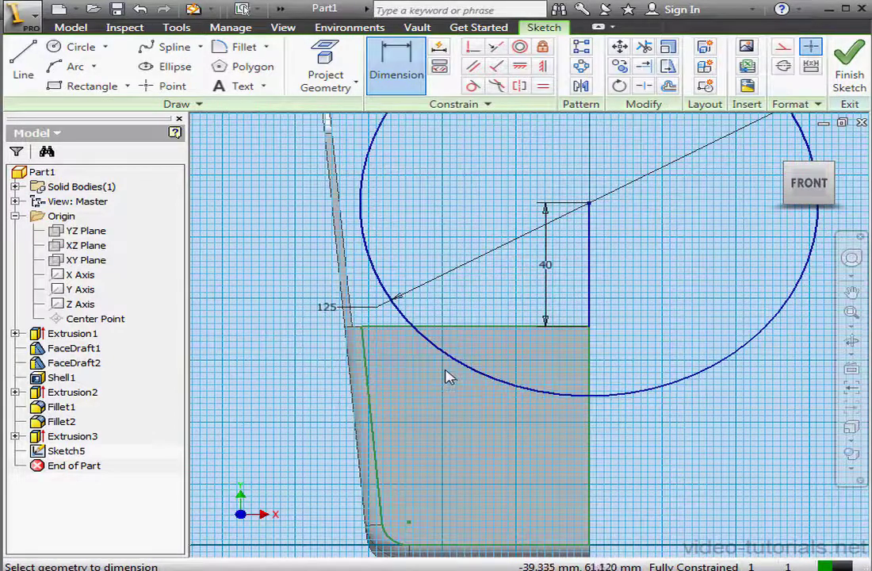
click(850, 75)
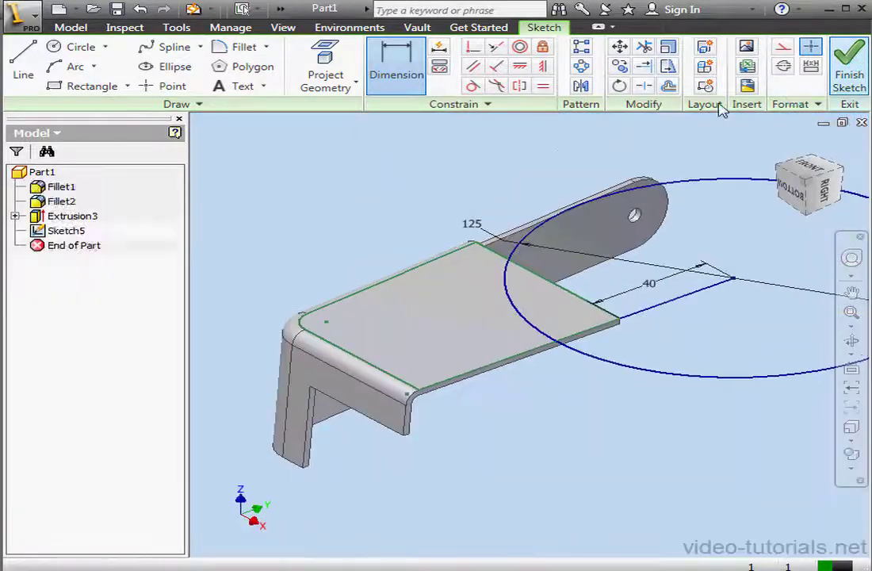
Step: Extrude the 125 circle as a cut to carve the curved notch, creating Extrusion4
click(105, 60)
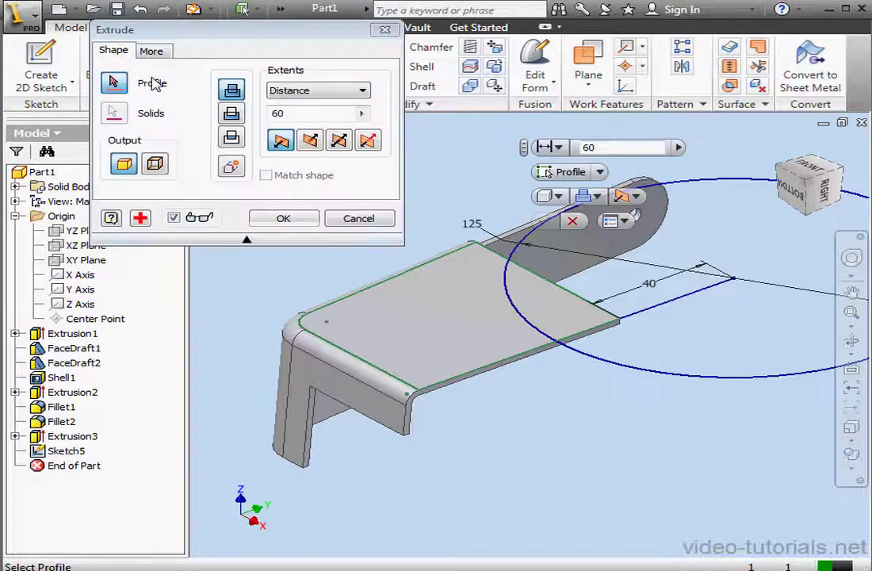
click(671, 341)
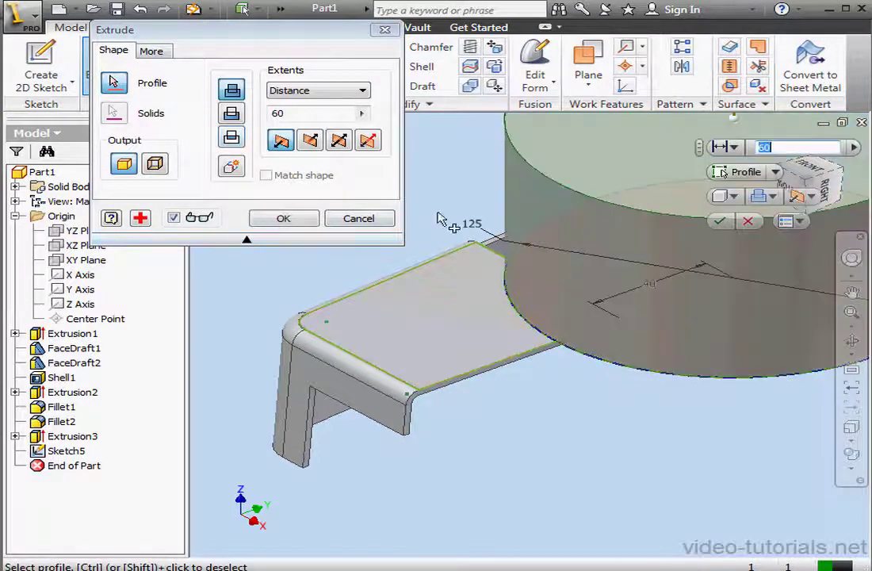
click(232, 113)
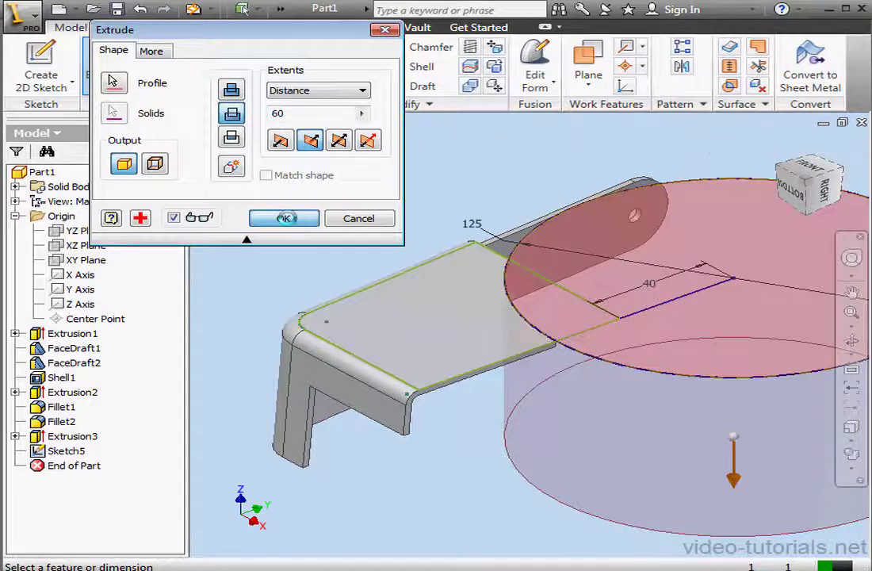
click(285, 221)
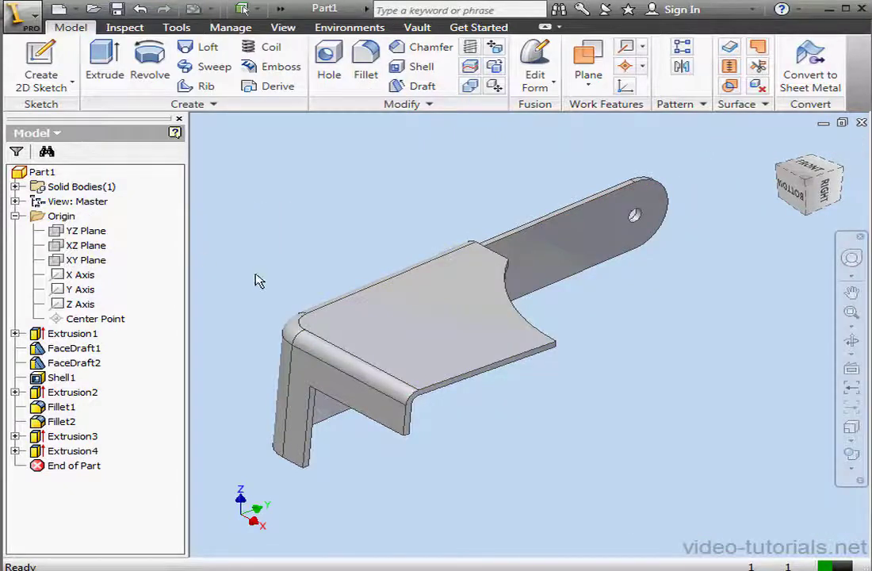
Step: Mirror the entire solid across the selected plane, then return to the Home view
click(682, 66)
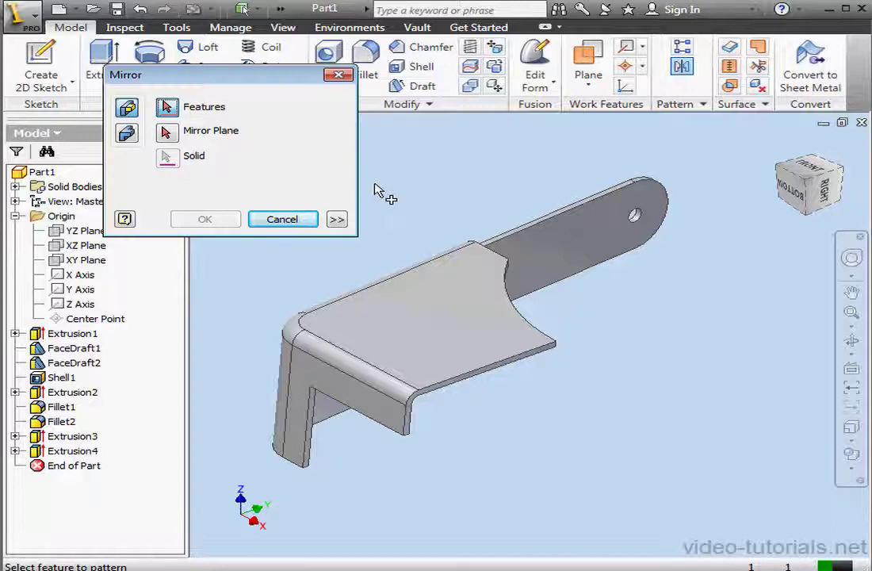
click(127, 133)
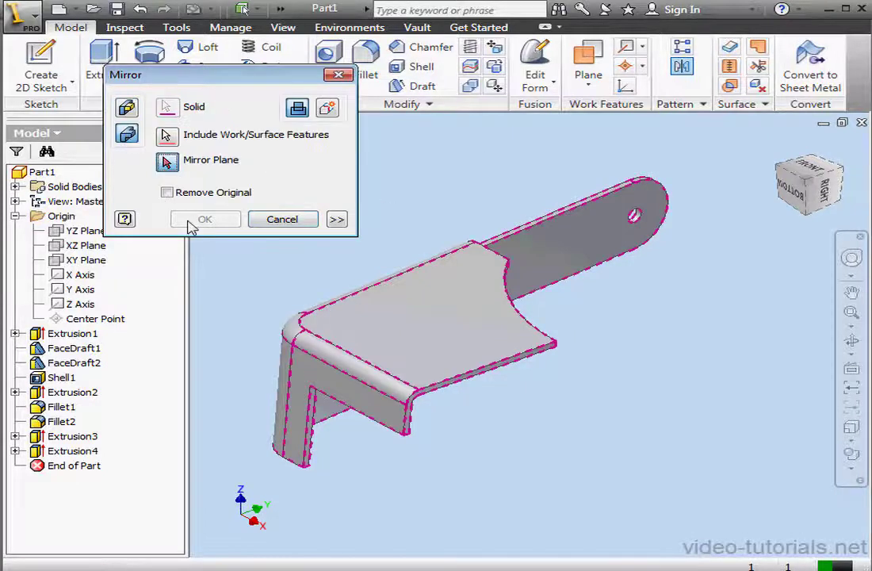
click(442, 391)
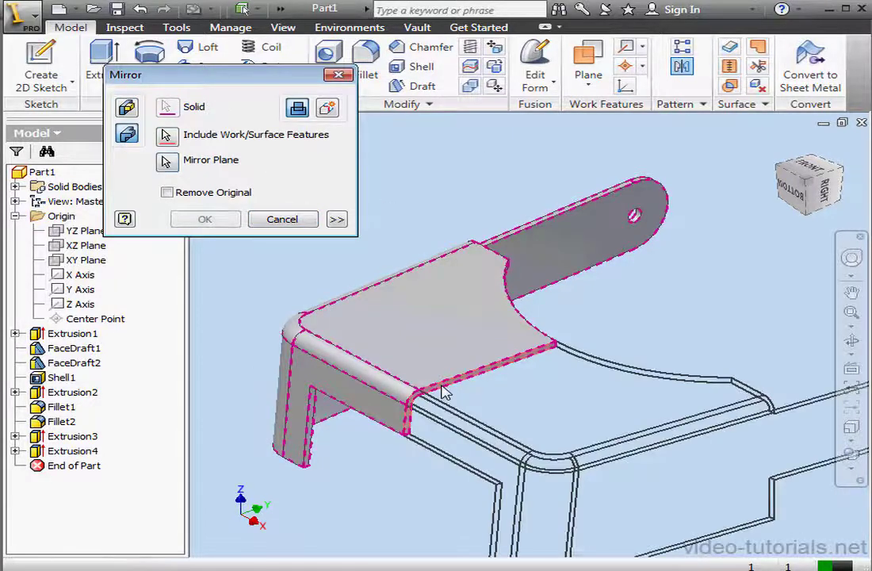
click(228, 219)
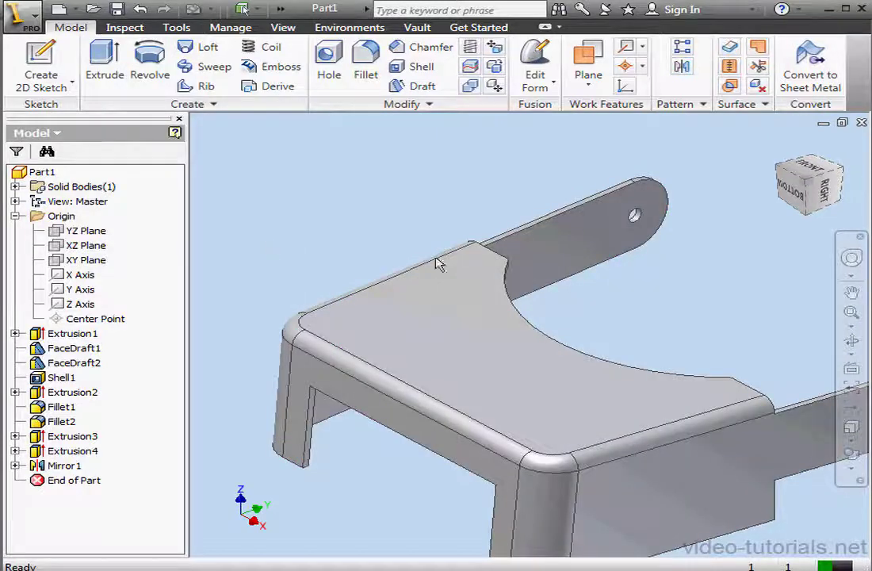
click(780, 148)
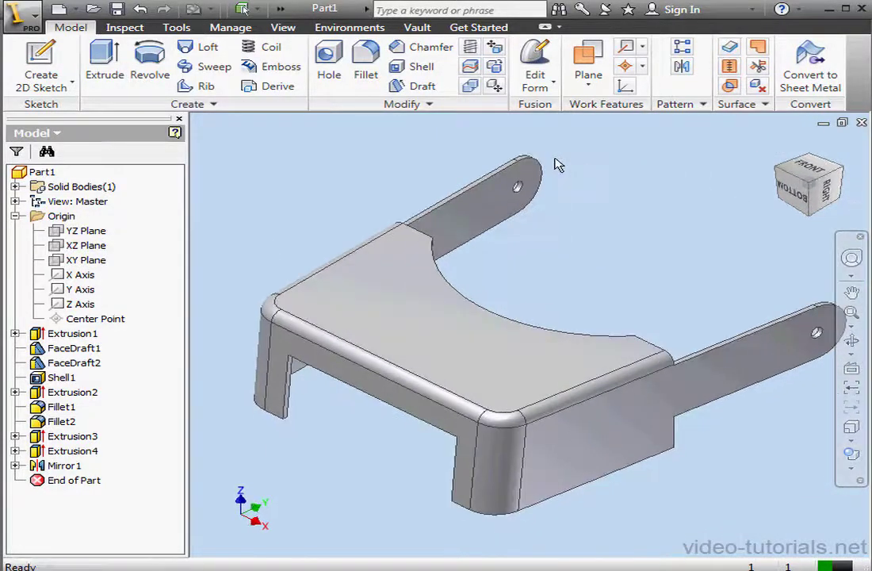